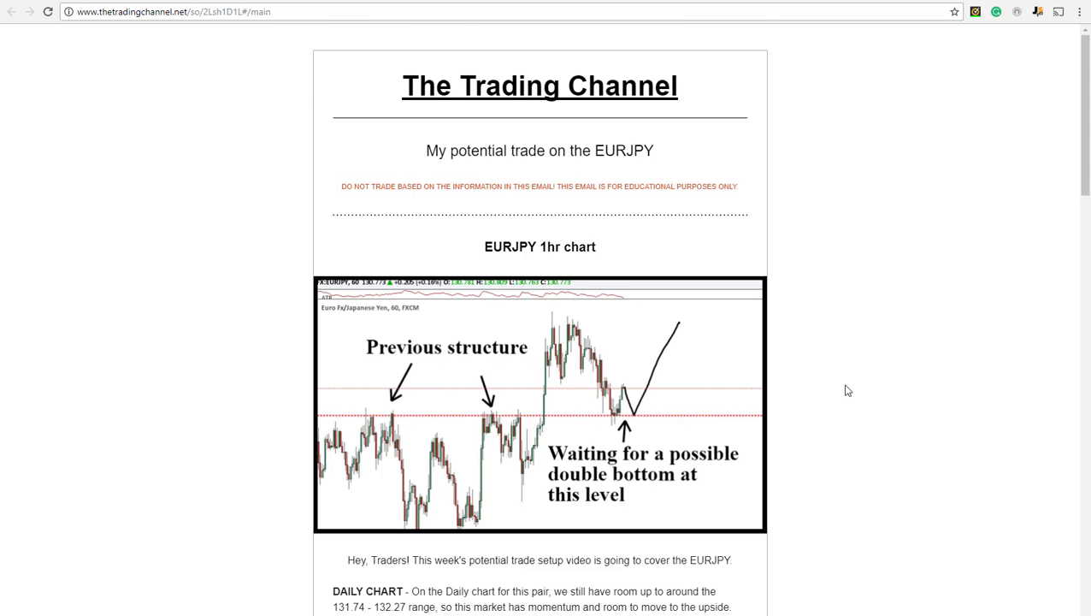
Step: Read down through the daily, 4hr and 1hr trade notes in The Trading Channel email
scroll(848, 394, "down", 3)
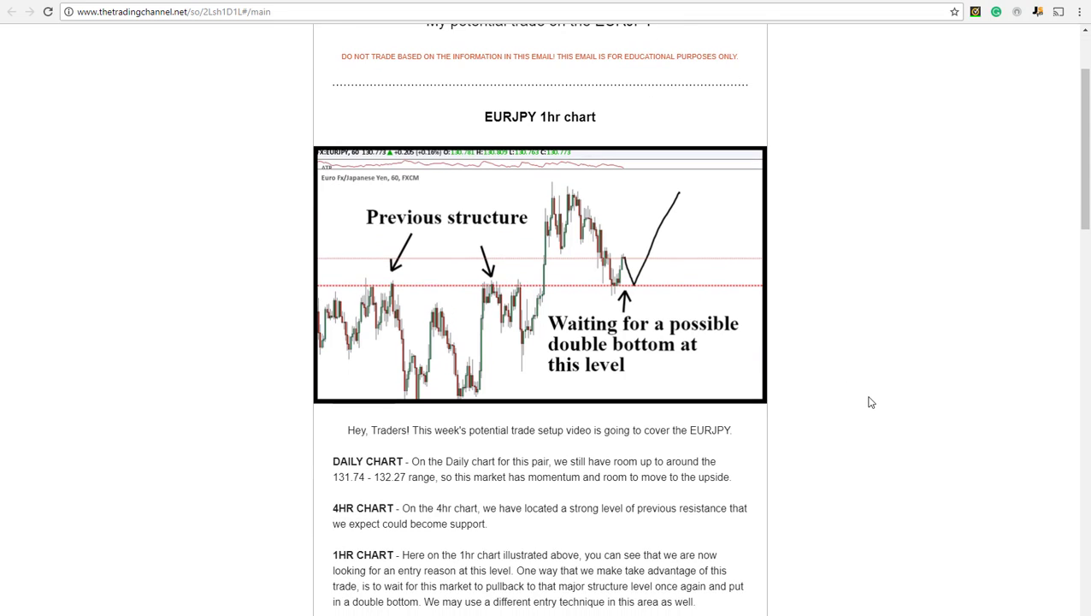
scroll(871, 402, "down", 1)
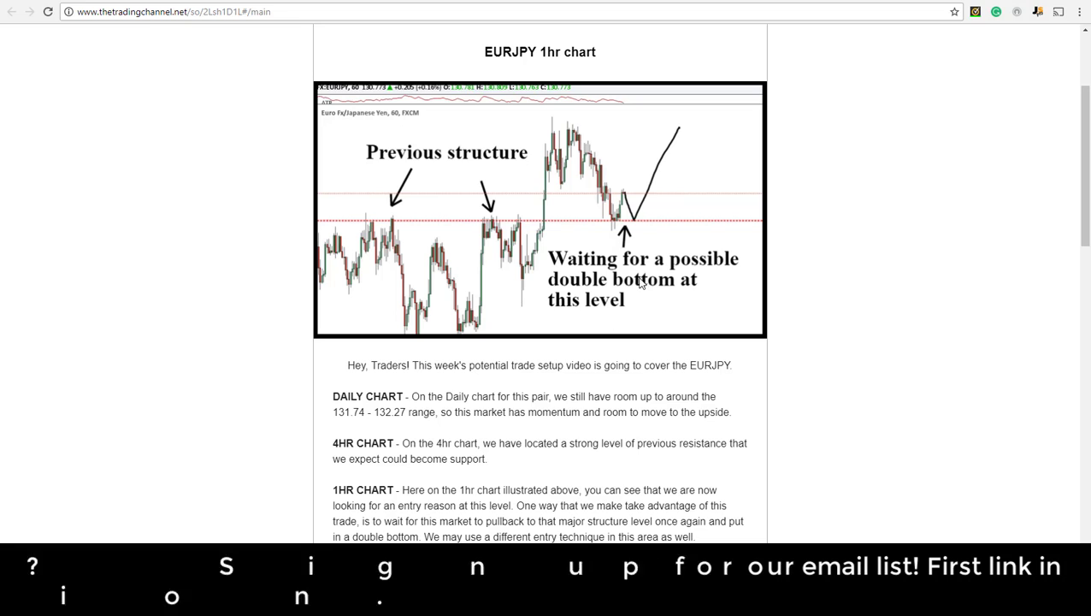
scroll(424, 457, "down", 1)
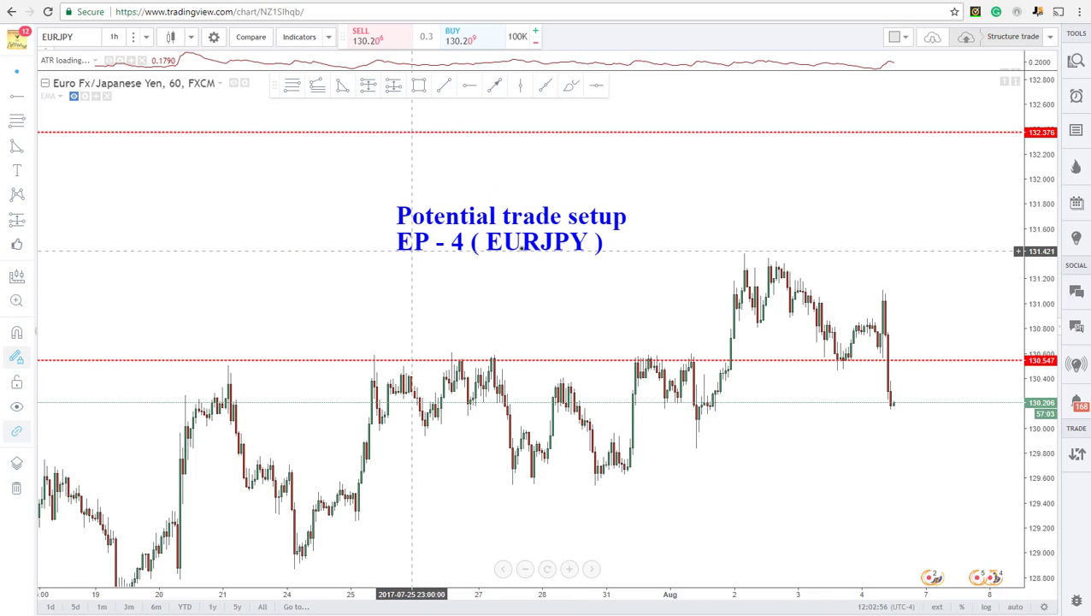
Step: Delete the 'Potential trade setup' title and the red vertical line, and switch EURJPY to daily candles
right_click(539, 245)
left_click(566, 426)
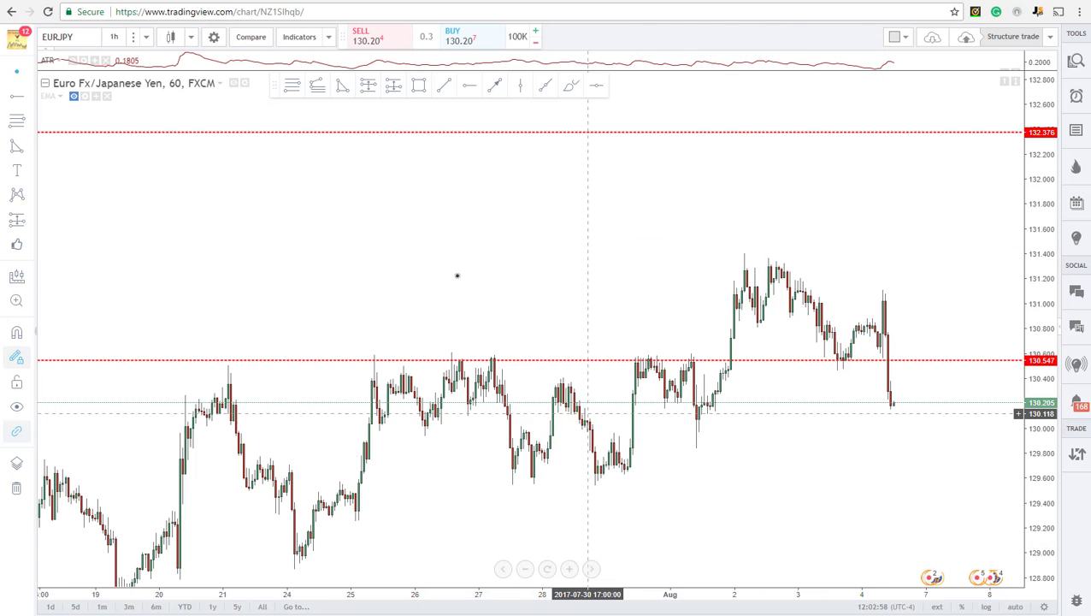
left_click(114, 37)
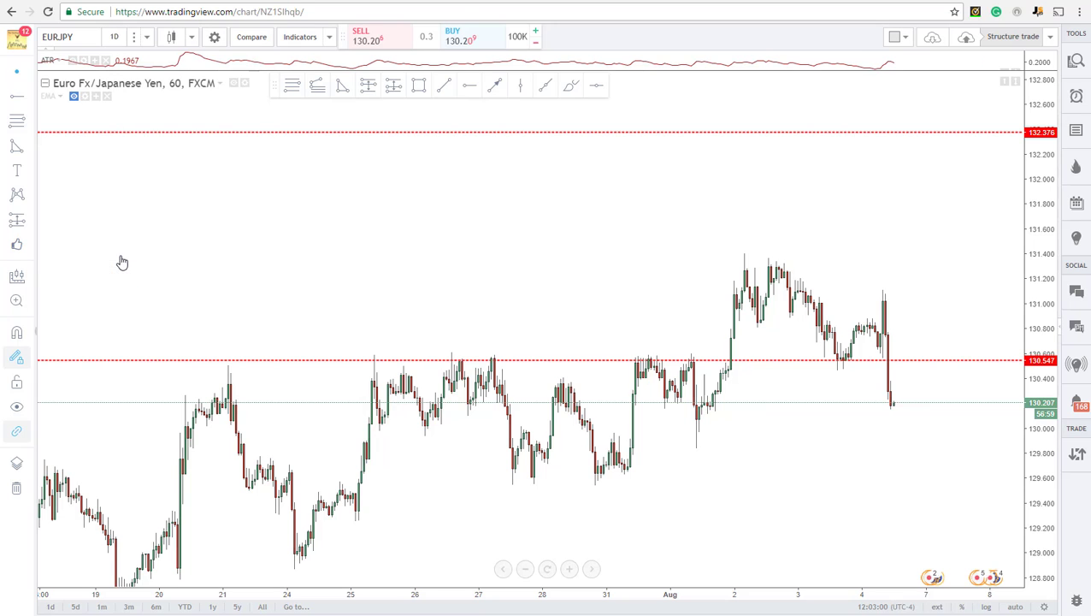
left_click(118, 254)
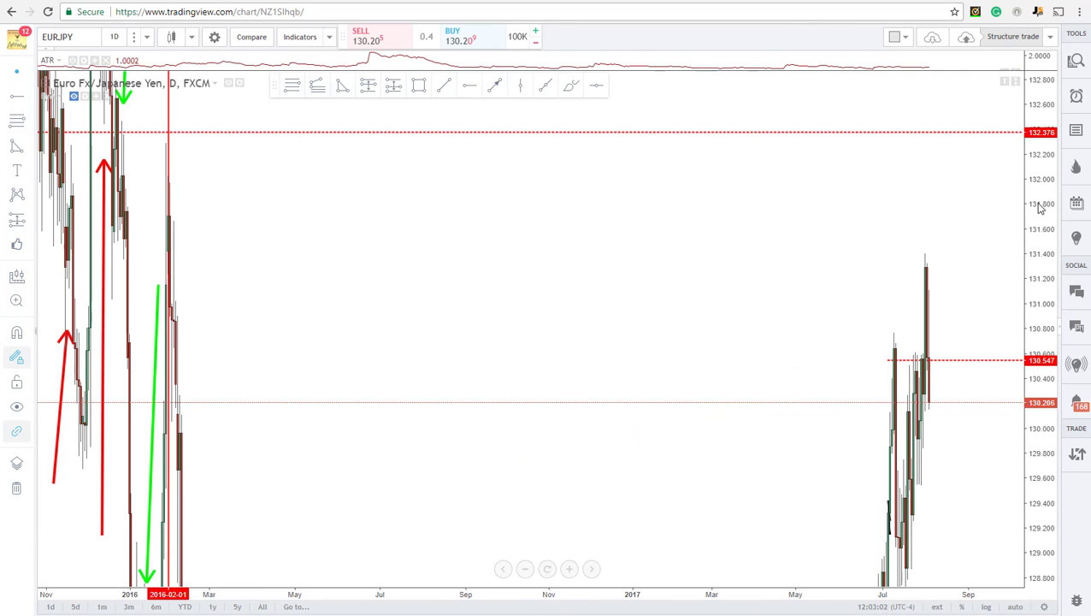
right_click(450, 212)
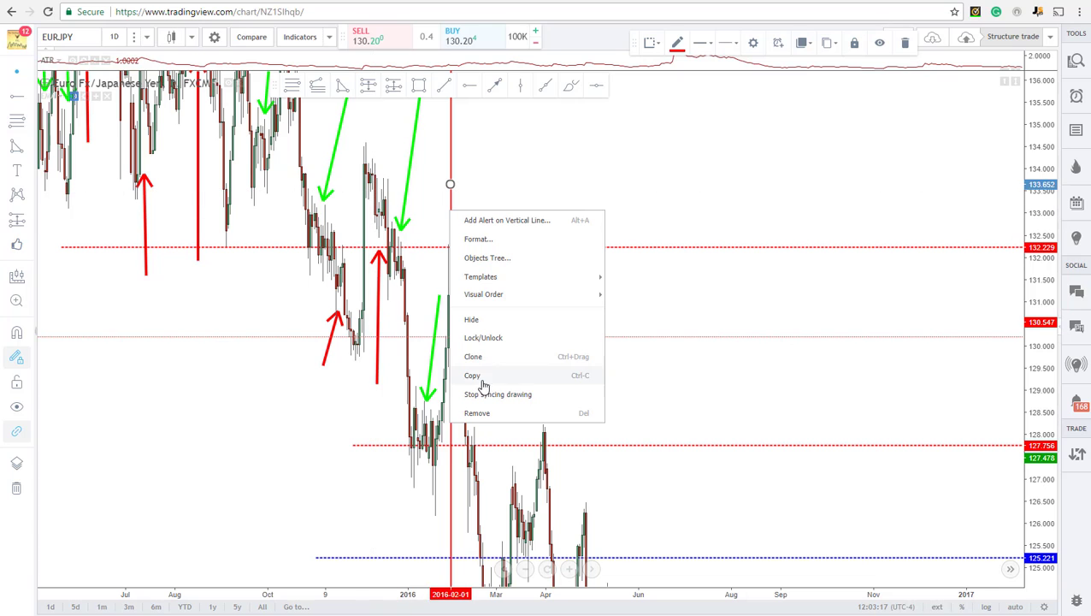
left_click(476, 413)
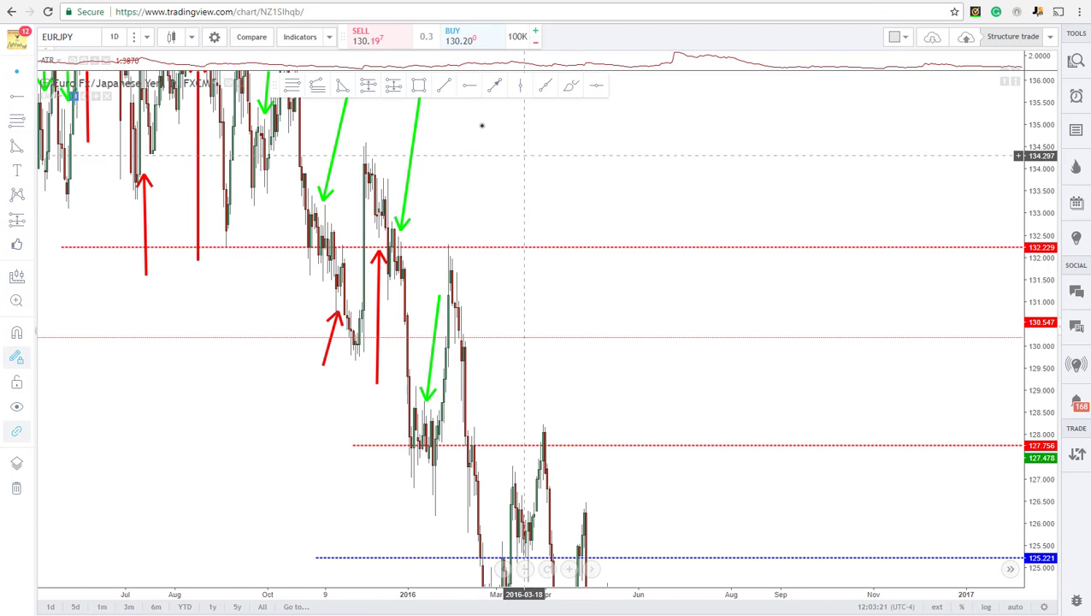
Step: Draw two black arrows: one up at the September low, one down at the early-2016 peak
left_click(495, 85)
left_click(230, 355)
left_click(235, 257)
left_click(454, 148)
left_click(448, 228)
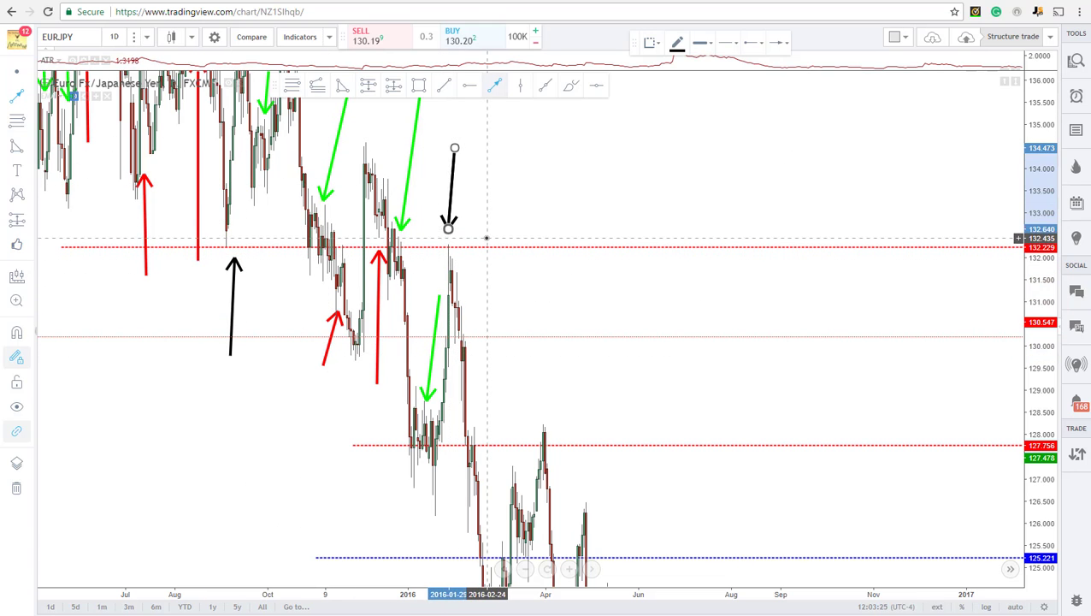
scroll(486, 237, "down", 2)
Step: Draw a yellow 131.716–132.229 zone from the early-2016 peak, stretched out to September 2017
left_click(420, 87)
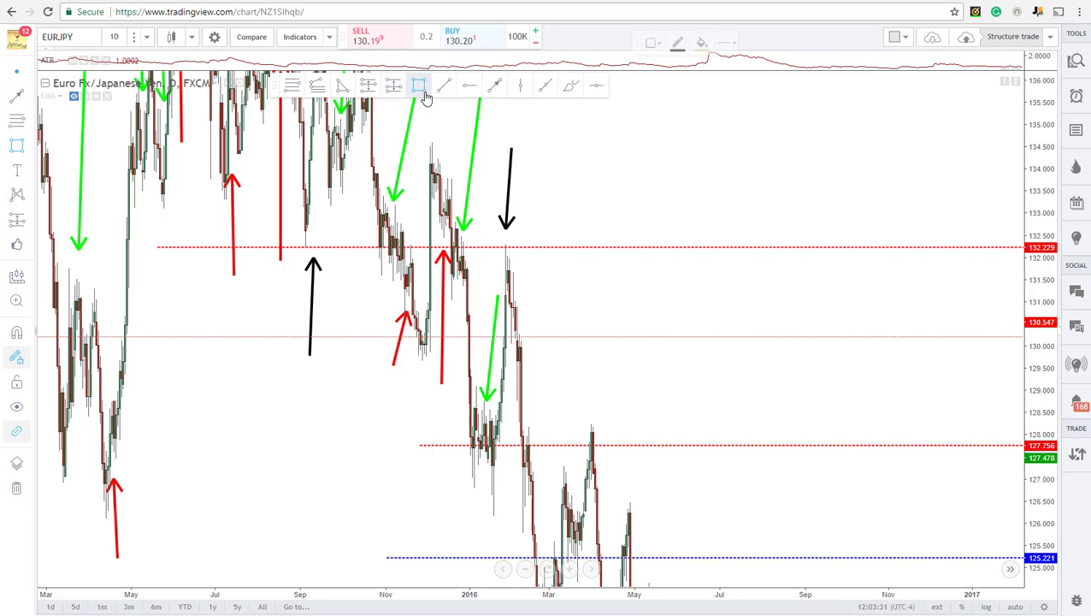
left_click(515, 269)
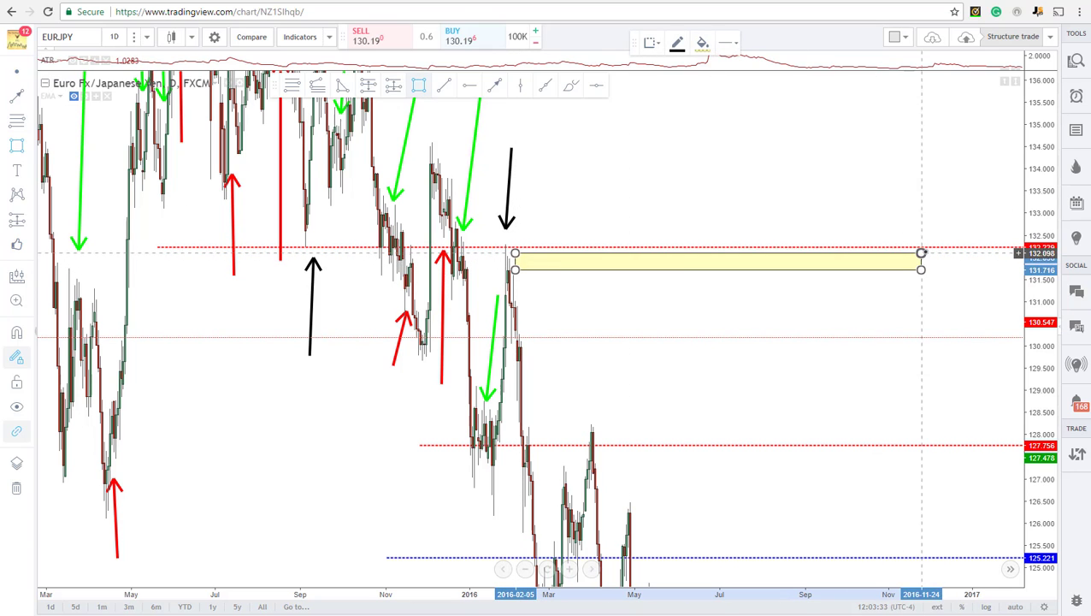
left_click(942, 250)
left_click_drag(885, 224, 484, 198)
left_click(545, 225)
left_click_drag(544, 225, 916, 220)
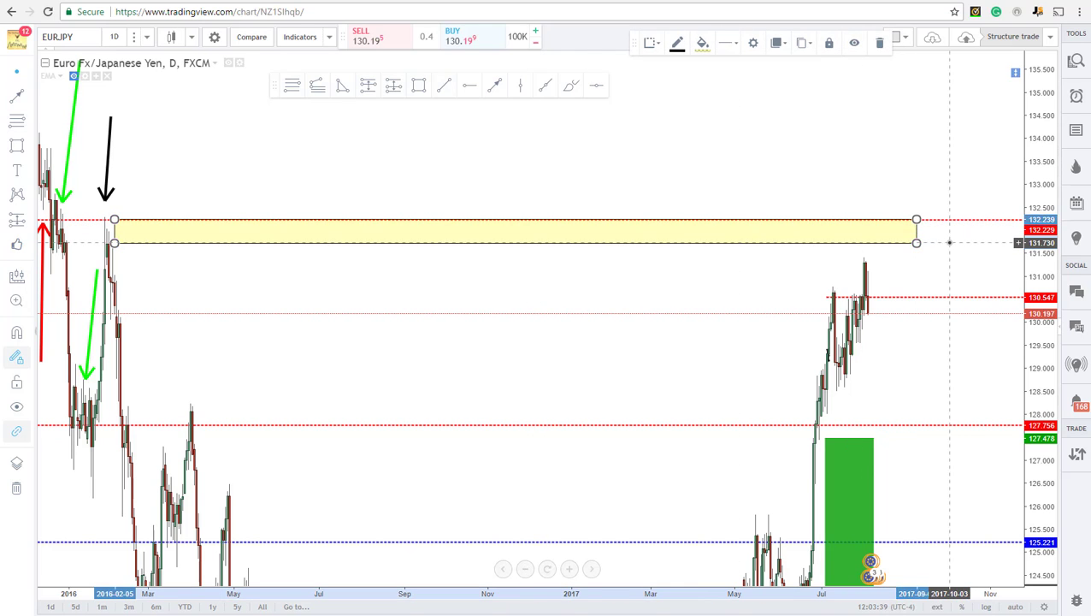
left_click(949, 243)
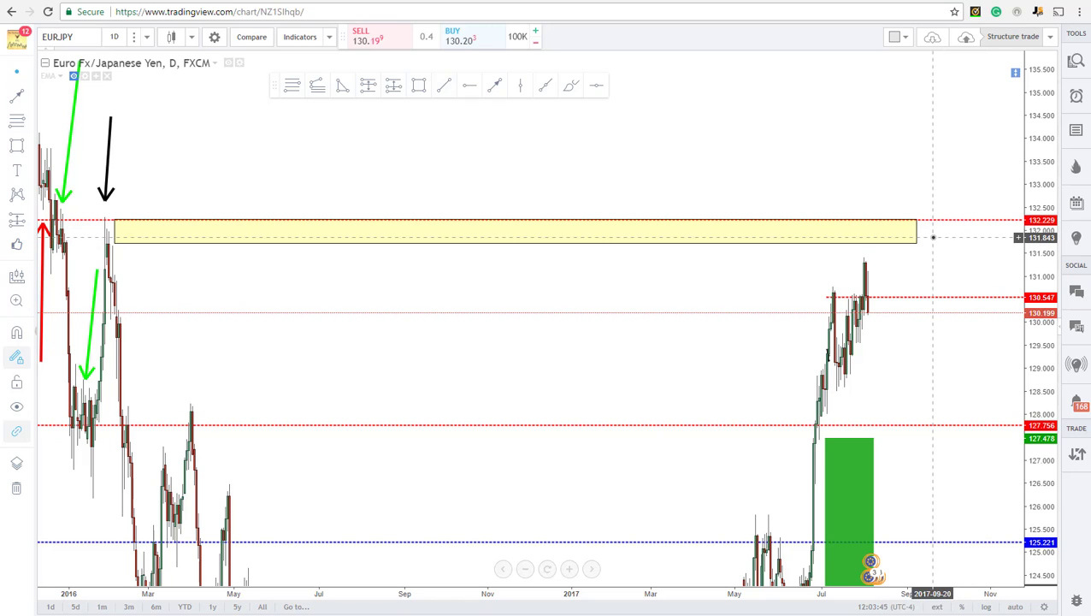
scroll(884, 314, "up", 1)
scroll(865, 331, "up", 1)
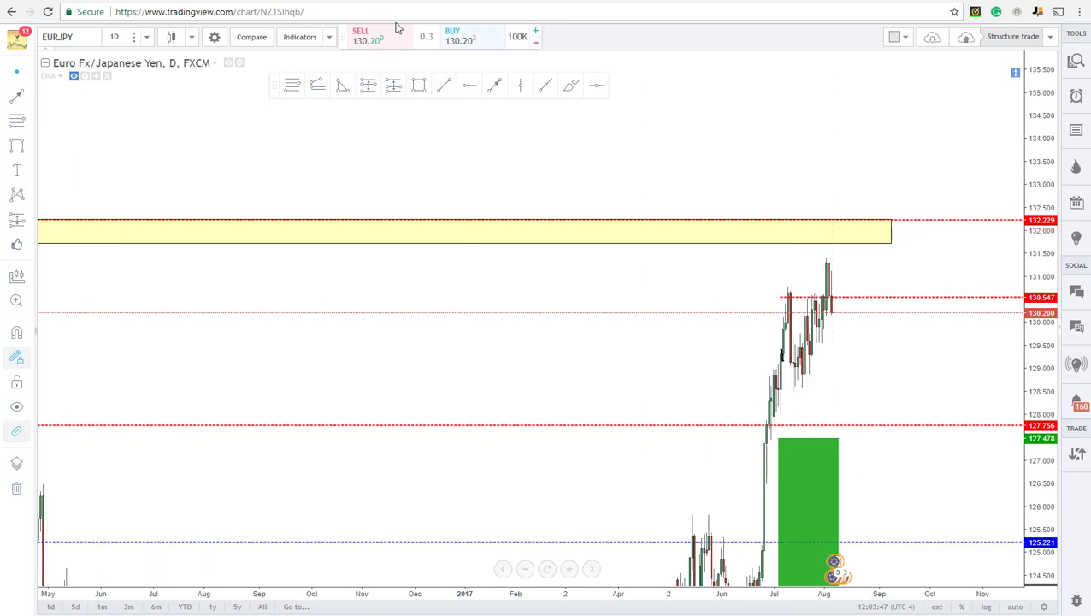
left_click(444, 85)
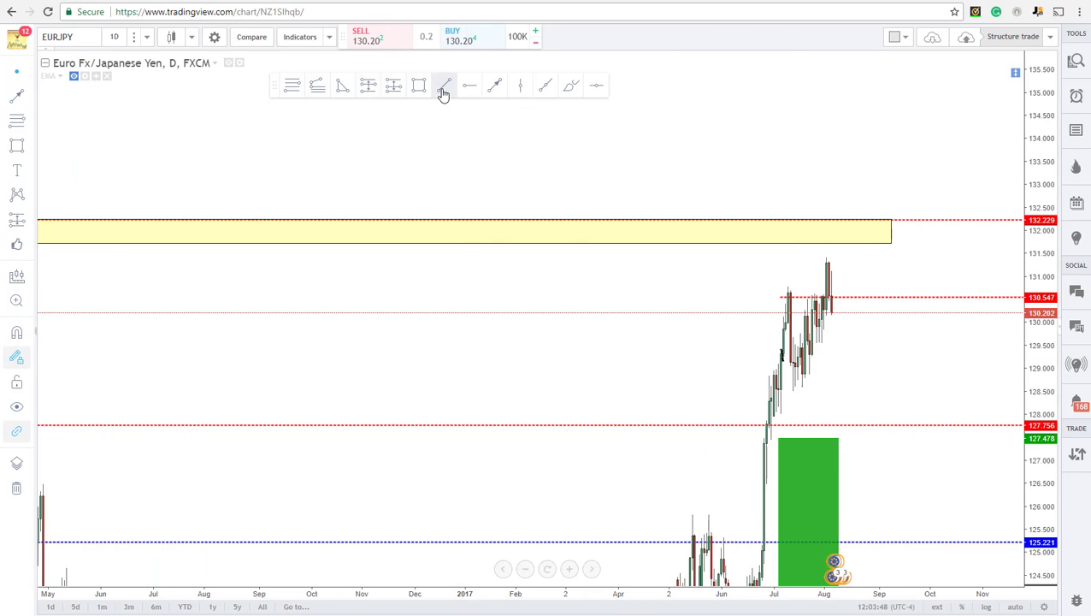
left_click(749, 287)
left_click(929, 286)
left_click_drag(891, 288, 867, 293)
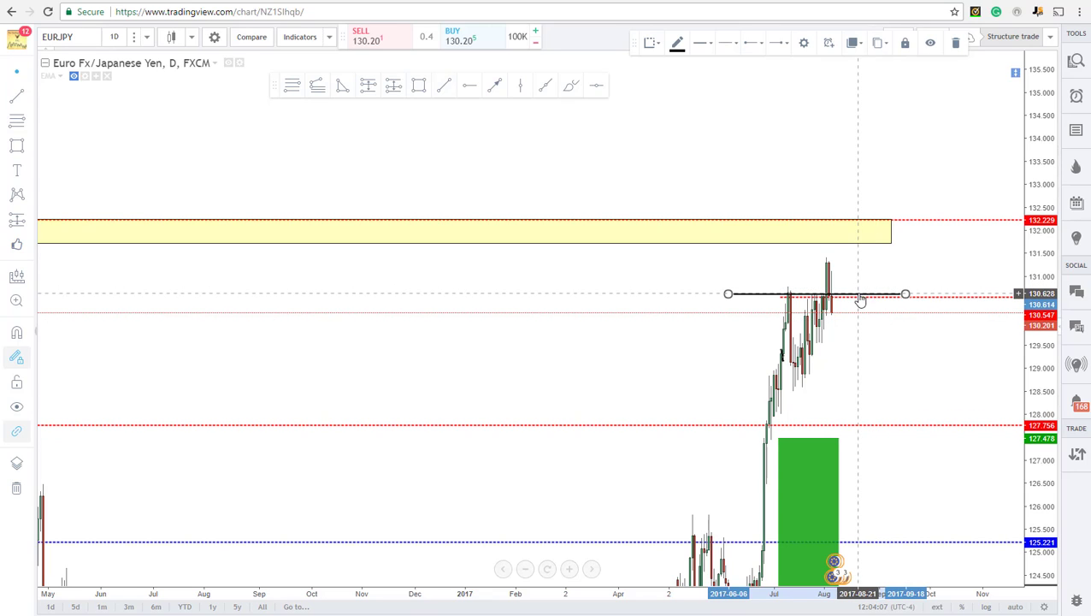
right_click(859, 294)
left_click(910, 498)
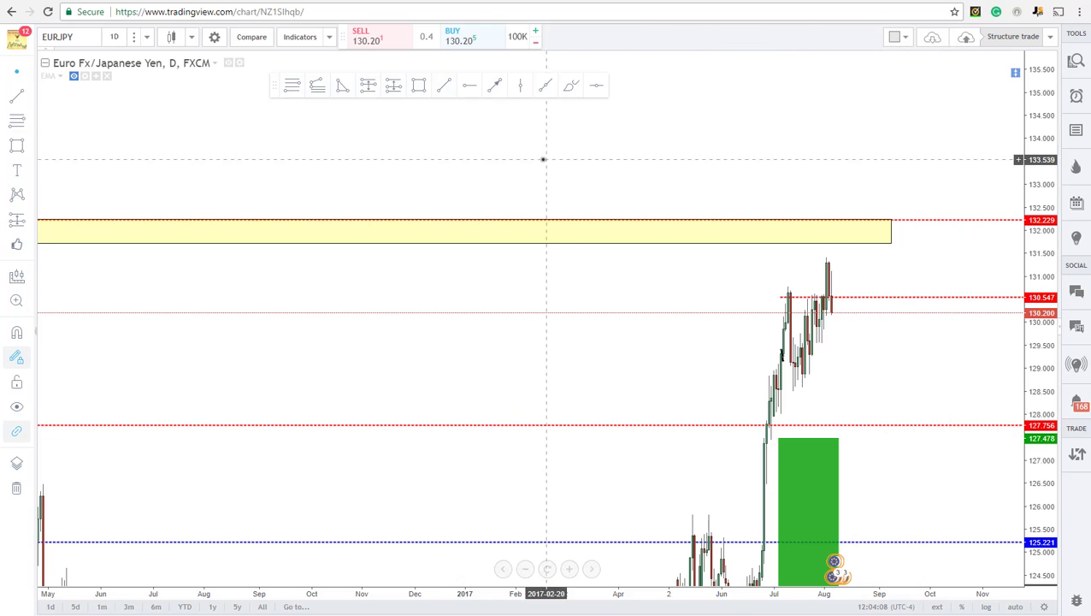
Step: Switch the EURJPY chart to 4-hour candles
key("d")
left_click(145, 37)
left_click(146, 233)
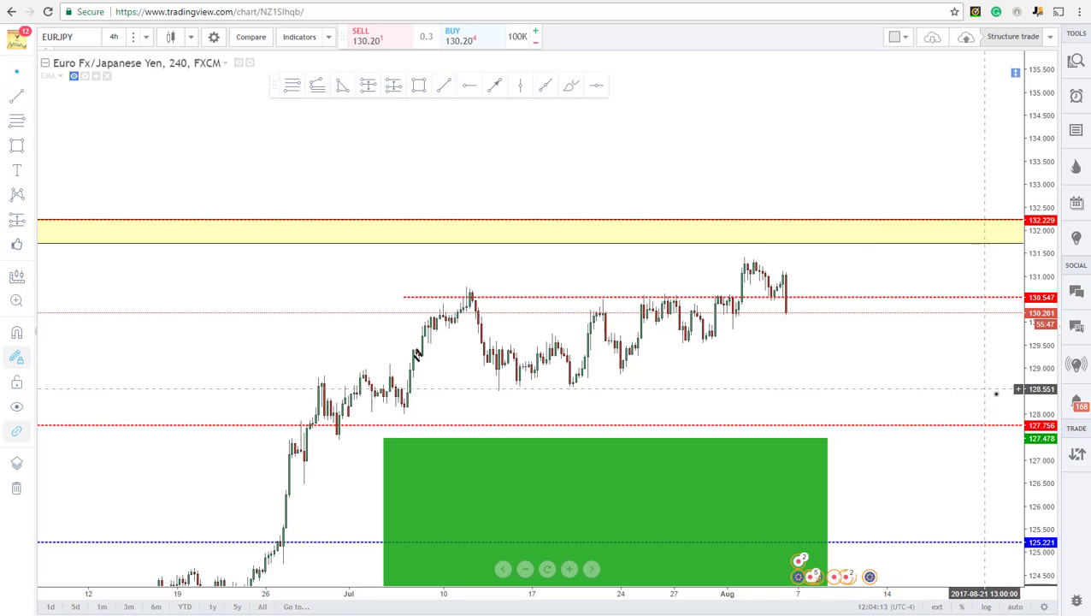
left_click_drag(779, 323, 741, 318)
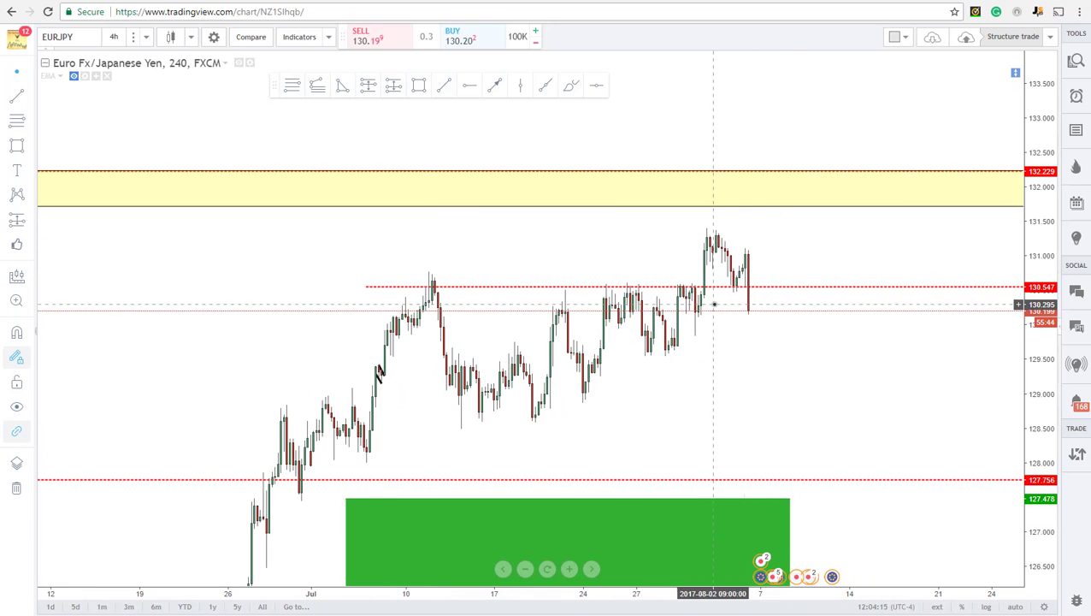
Step: Circle the early-July, late-July and early-August highs at 130.547 with the brush
left_click(570, 84)
mouse_move(422, 261)
left_mouse_down()
mouse_move(477, 273)
mouse_move(462, 260)
left_mouse_up()
mouse_move(570, 267)
left_mouse_down()
mouse_move(575, 279)
mouse_move(660, 282)
mouse_move(571, 282)
left_mouse_up()
left_click_drag(674, 274, 710, 289)
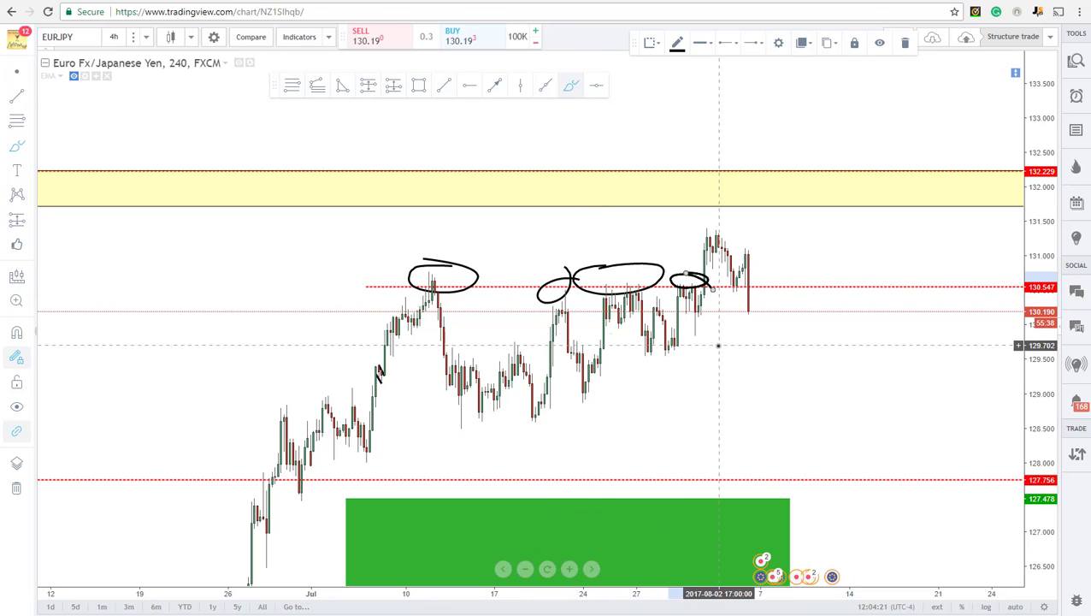
Step: Draw a rising trend line from the mid-July low past early August, then delete the circles
left_click(446, 85)
left_click(520, 428)
left_click(815, 286)
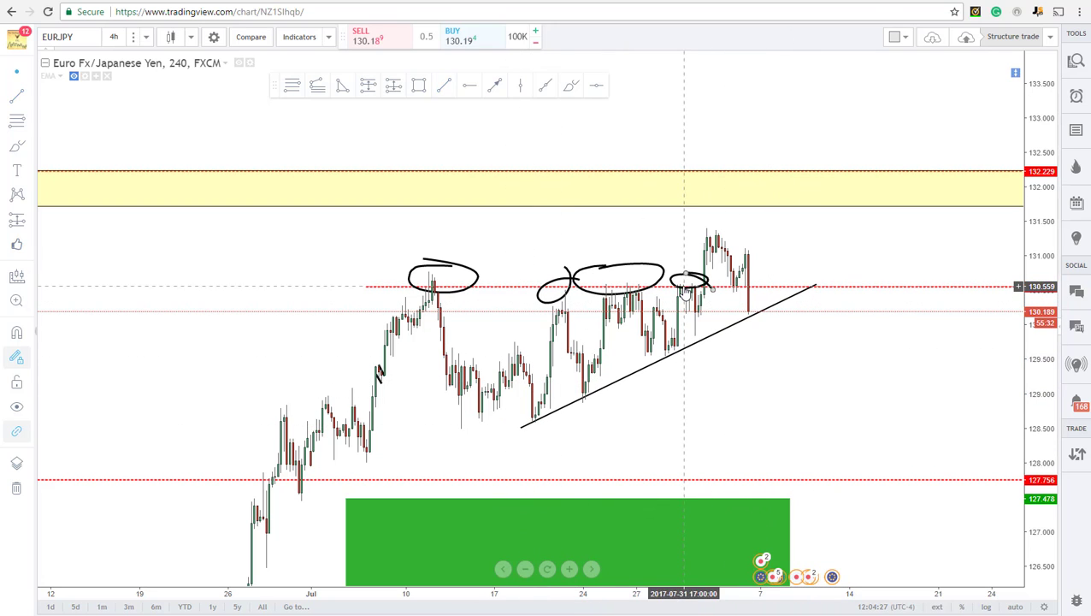
right_click(698, 276)
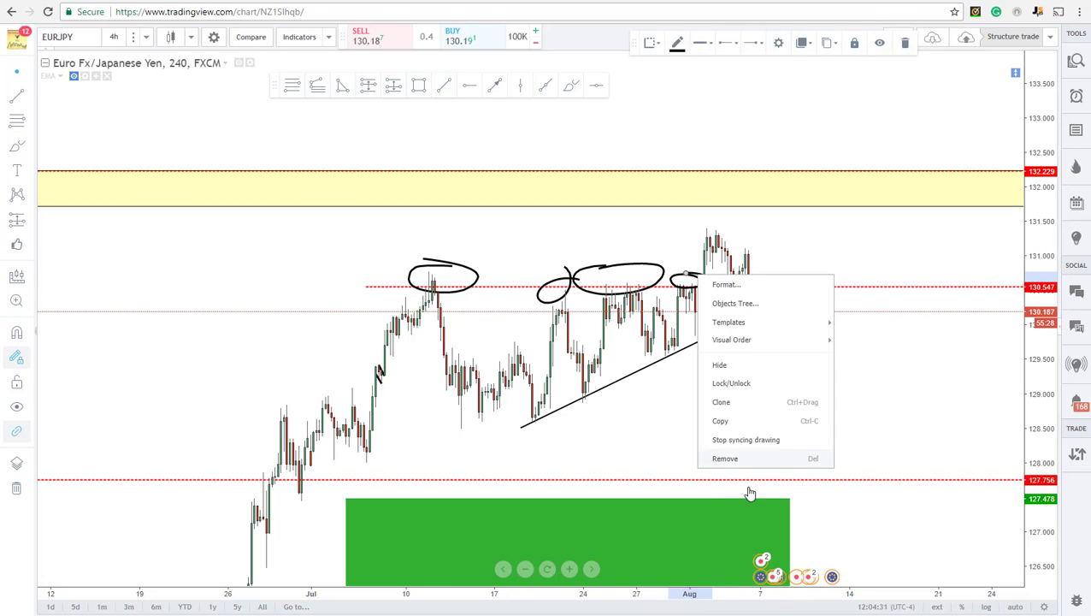
left_click(725, 459)
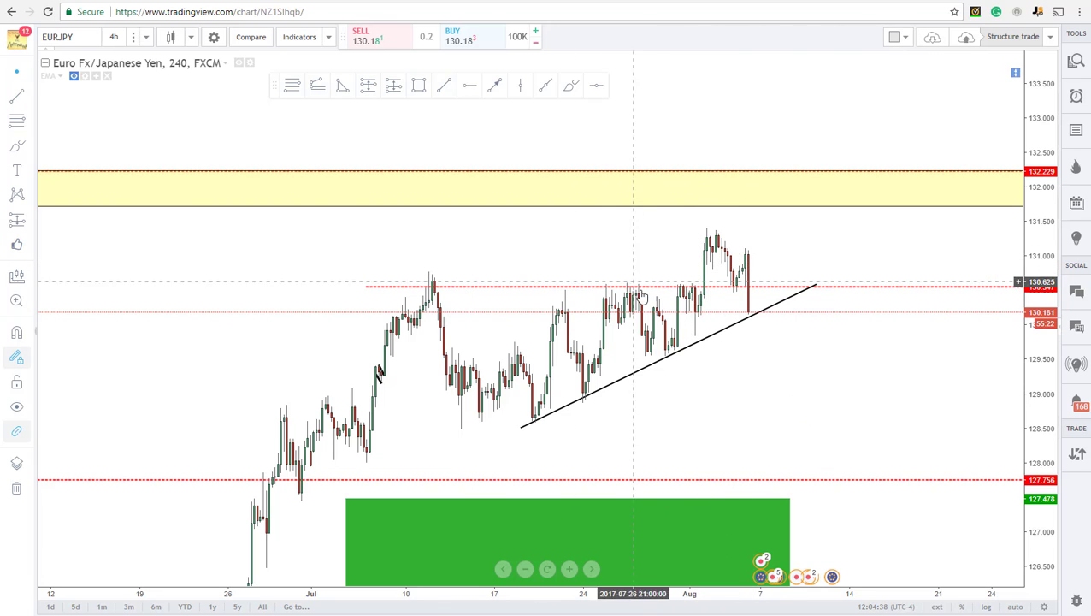
left_click(114, 37)
left_click(120, 176)
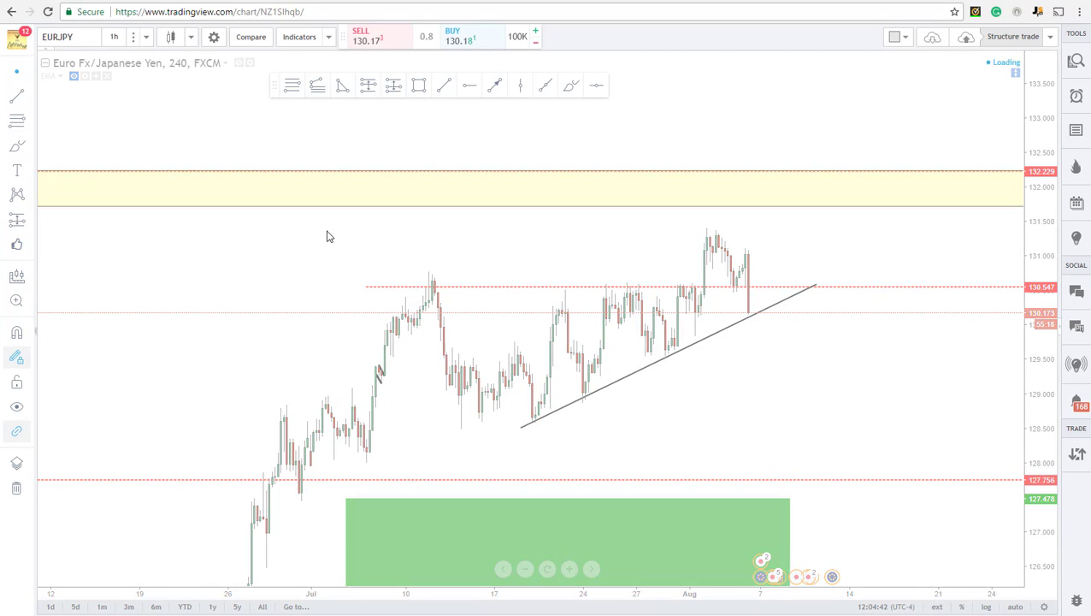
scroll(797, 379, "up", 3)
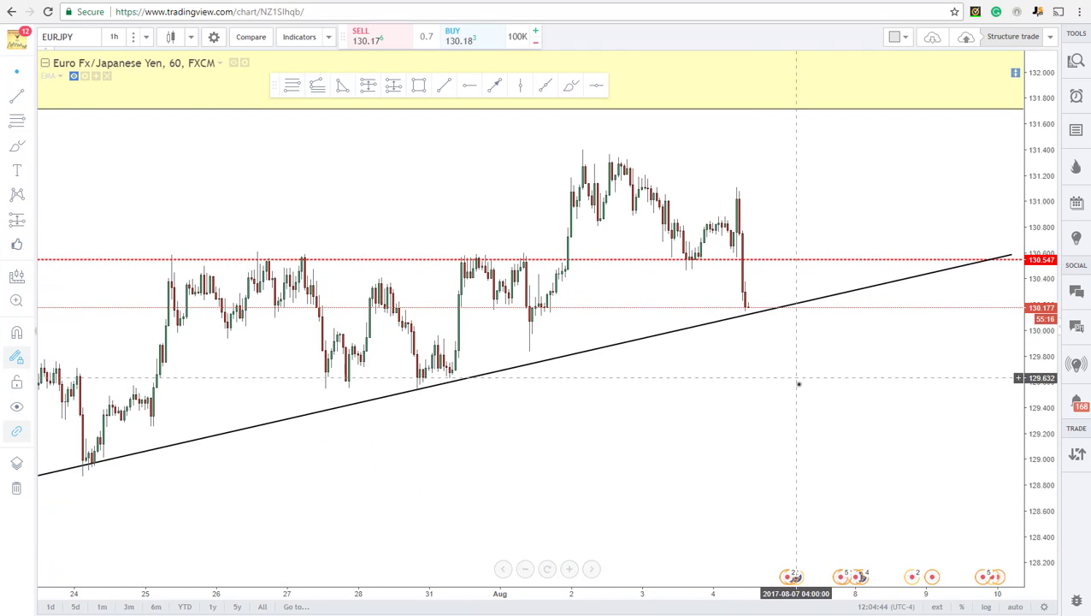
left_click(570, 84)
left_click(649, 198)
mouse_move(733, 306)
left_mouse_down()
mouse_move(778, 260)
mouse_move(796, 301)
mouse_move(840, 211)
left_mouse_up()
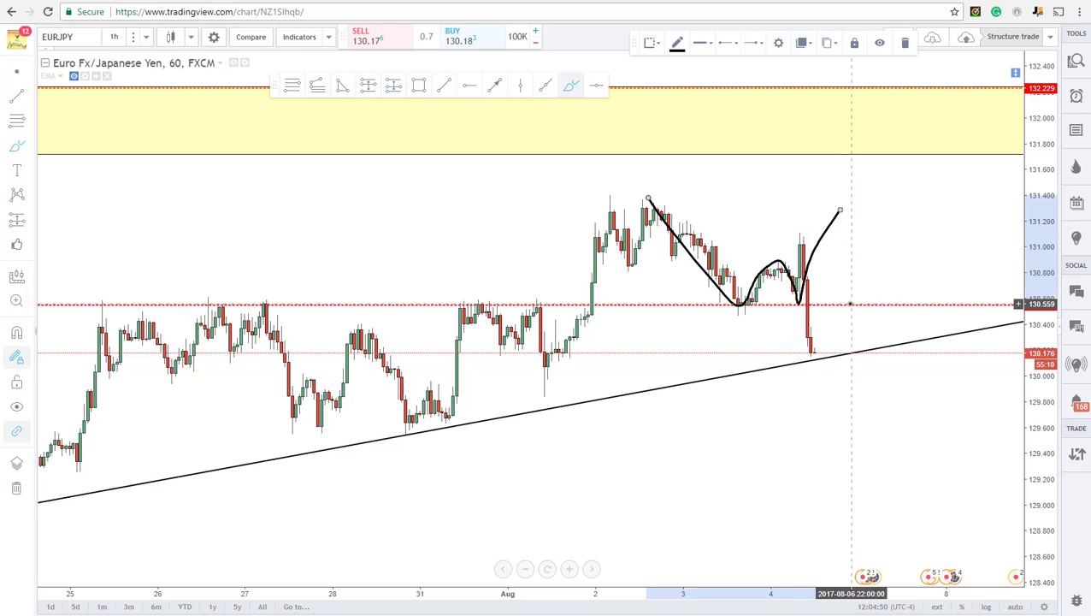
right_click(826, 232)
left_click(841, 416)
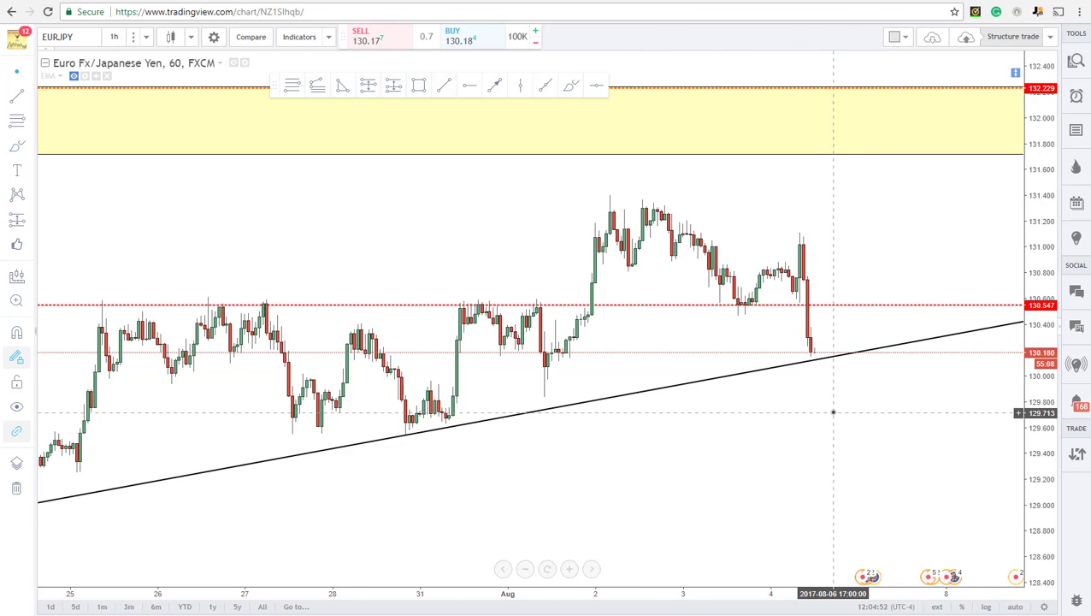
scroll(836, 412, "up", 3)
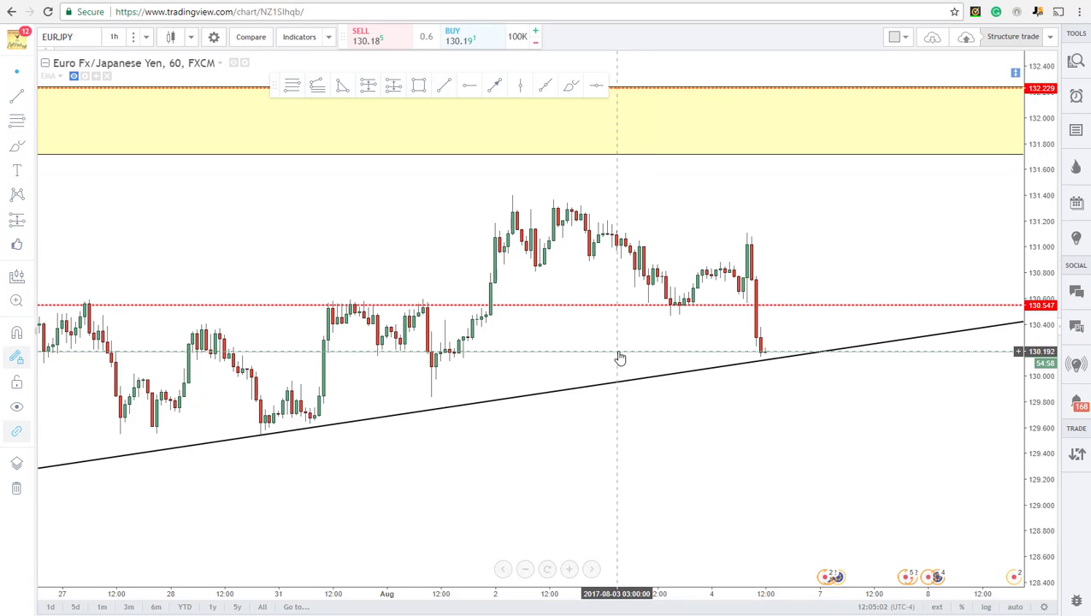
Step: Zoom out the 1-hour EURJPY chart so price action back to 25 July is visible
scroll(620, 357, "down", 2)
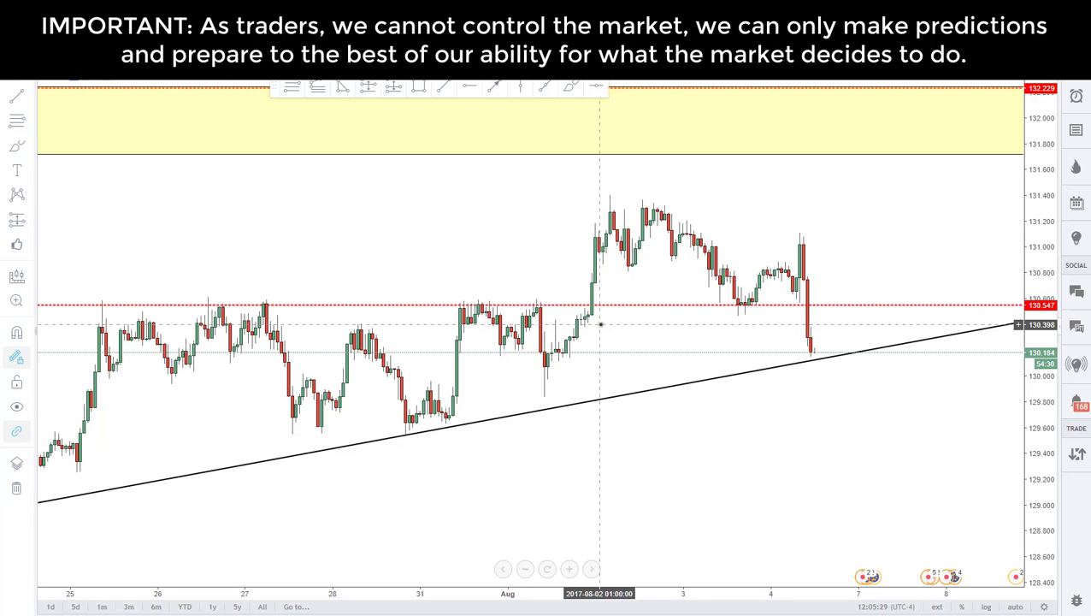
Step: Draw a horizontal line near 130.46 at the latest candles, then remove it
scroll(690, 413, "up", 2)
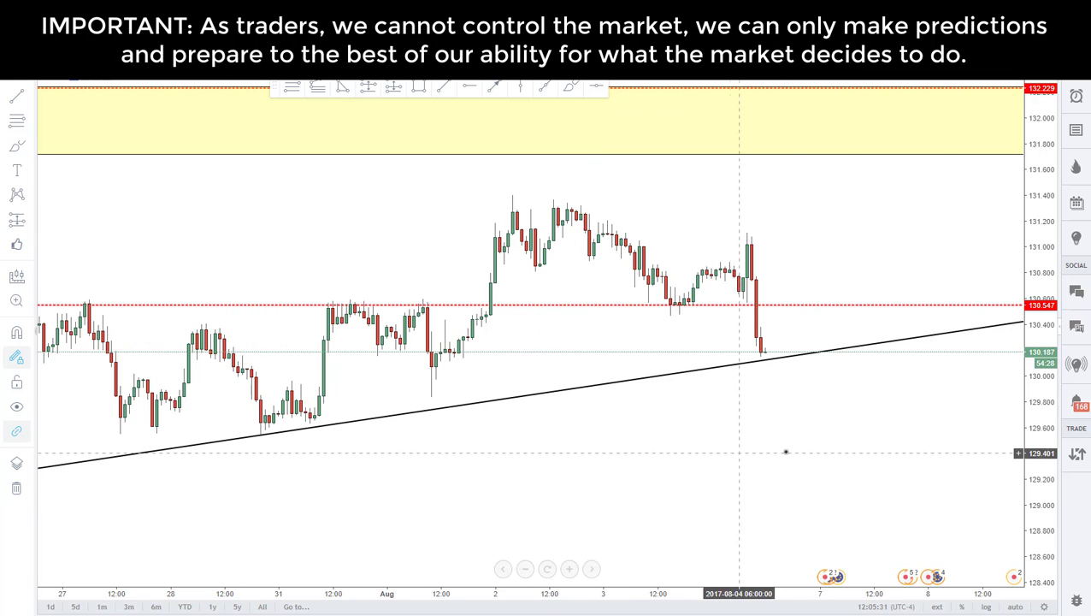
scroll(909, 358, "down", 3)
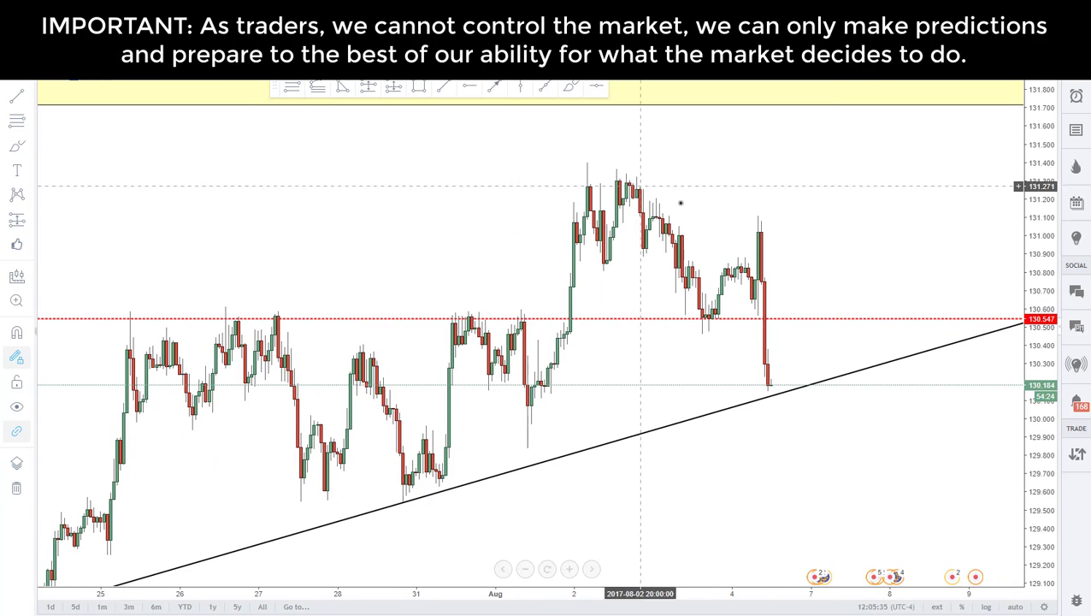
left_click(688, 334)
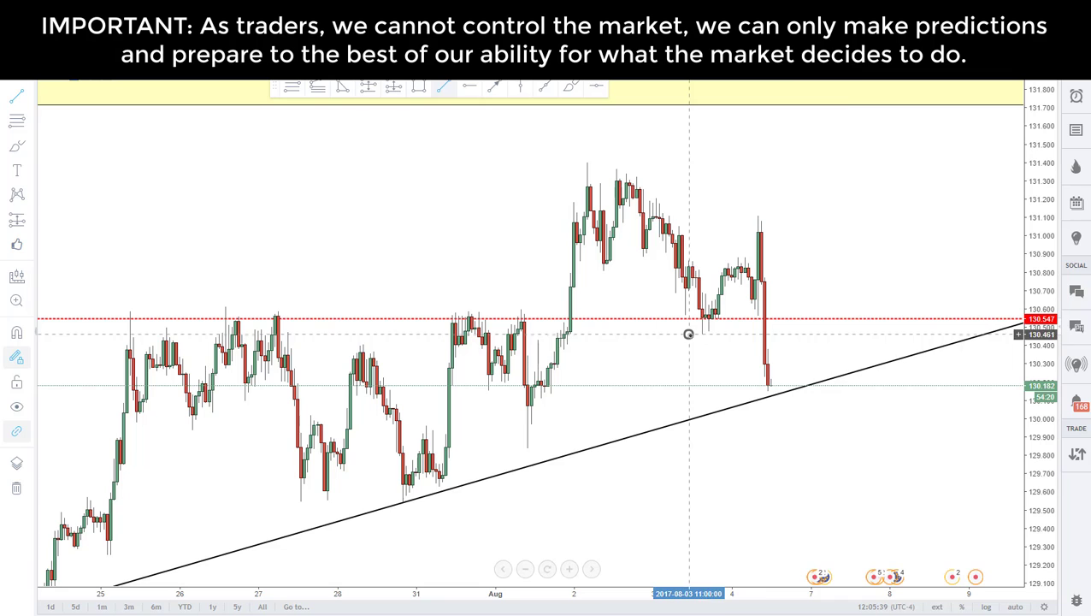
left_click(874, 334)
left_click(754, 456)
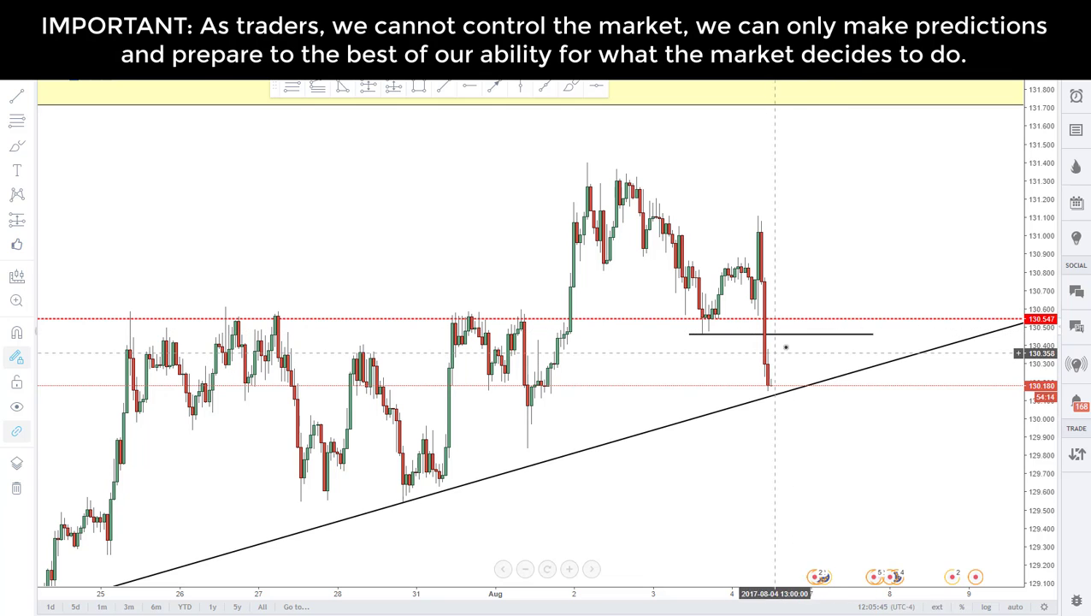
right_click(801, 342)
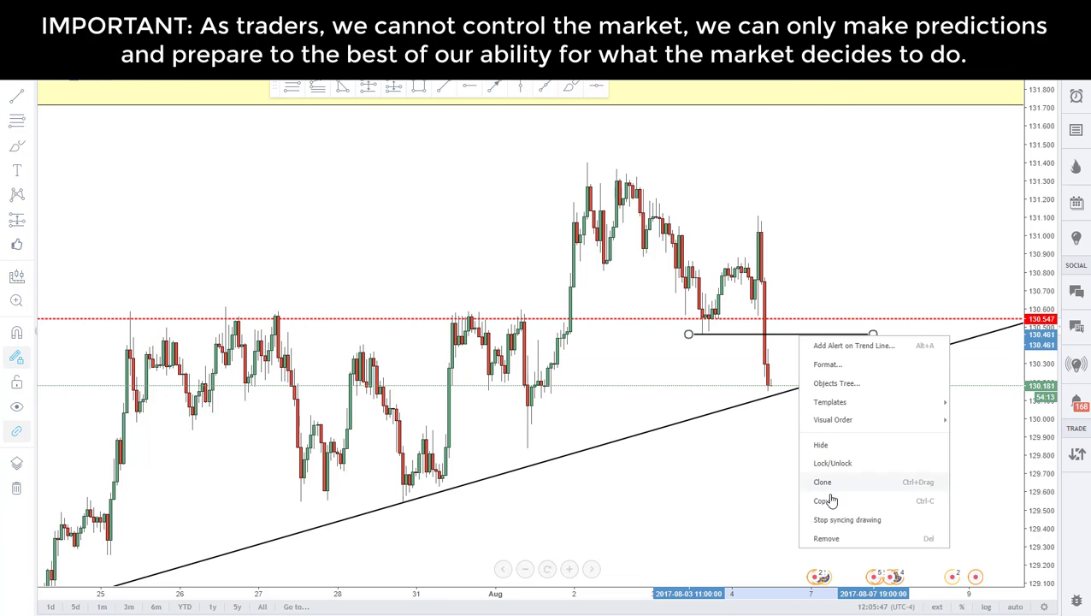
left_click(830, 536)
Step: Switch to 4-hour, then daily candles, and compress the price scale to show 127 to 133.5
left_click(120, 72)
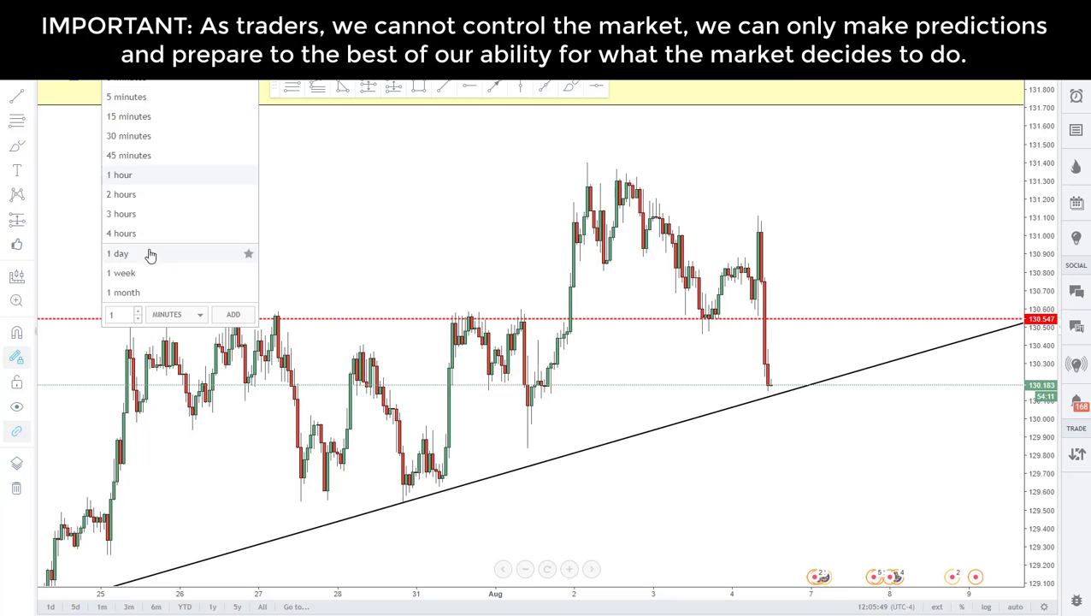
left_click(152, 237)
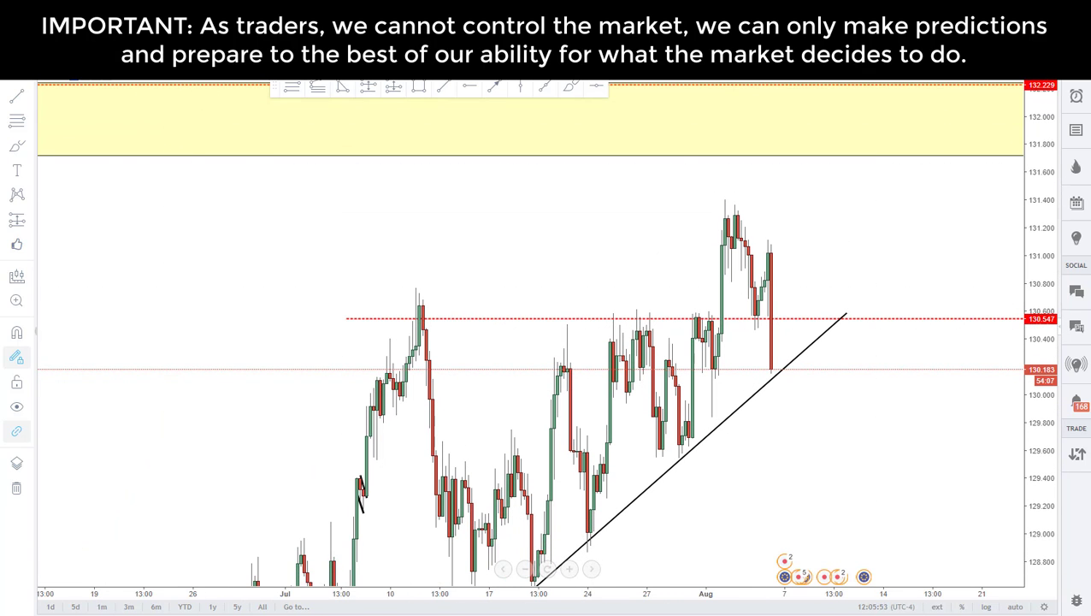
left_click(120, 72)
left_click(160, 253)
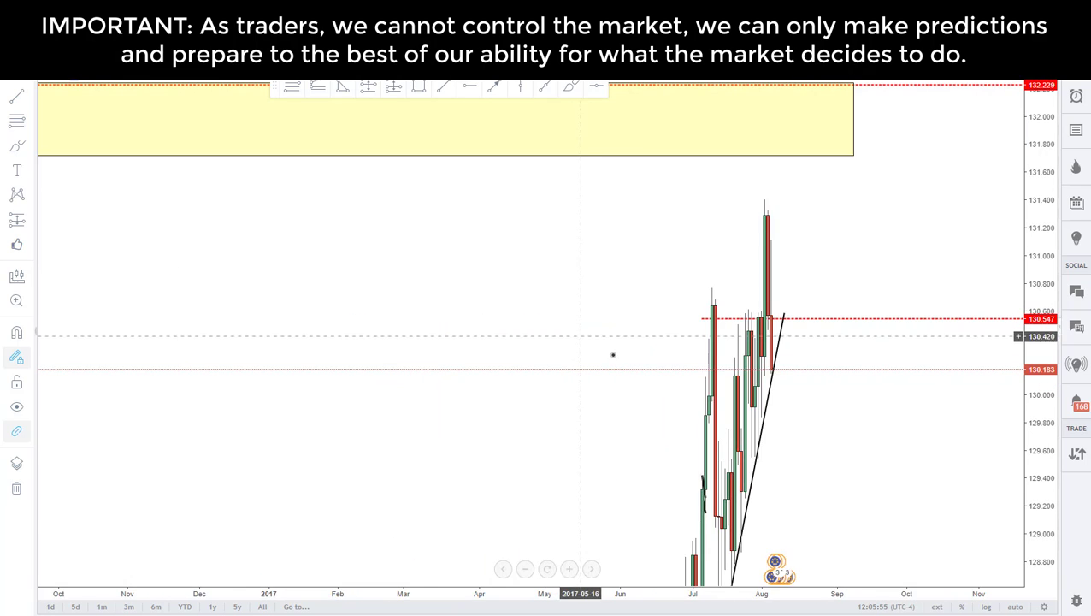
left_click_drag(1037, 445, 1035, 509)
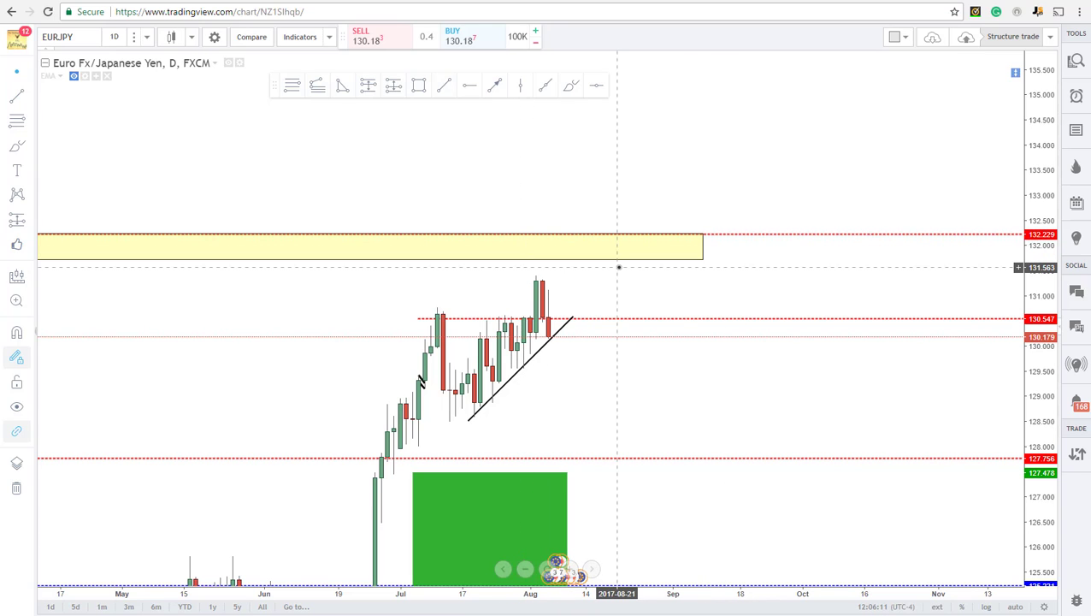
Step: Sketch a freehand rise from the latest candle into the yellow zone, then delete it
left_click(573, 86)
left_click_drag(548, 340, 605, 241)
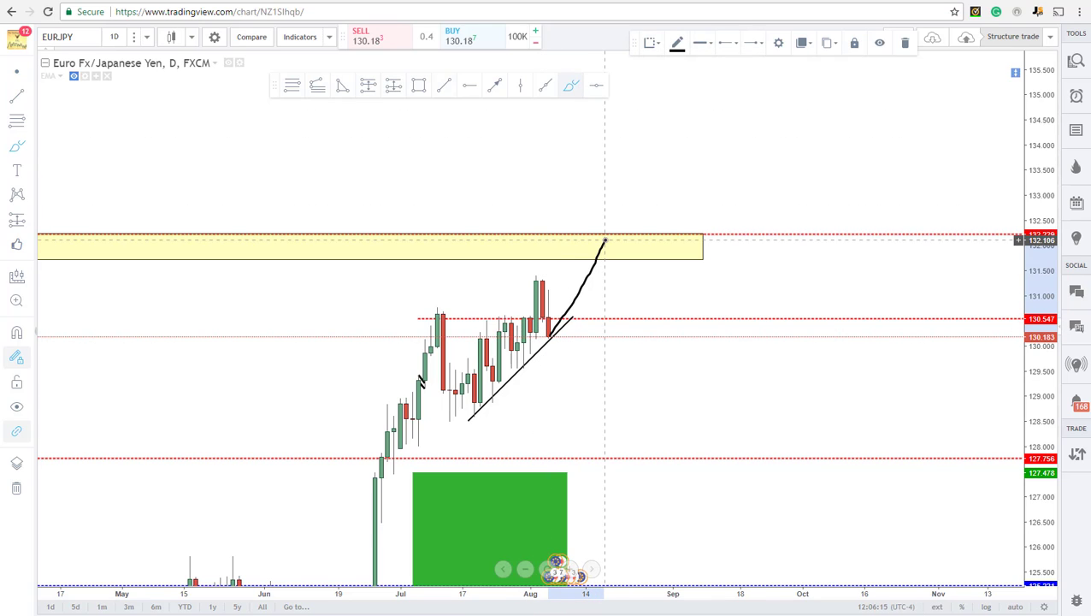
right_click(587, 273)
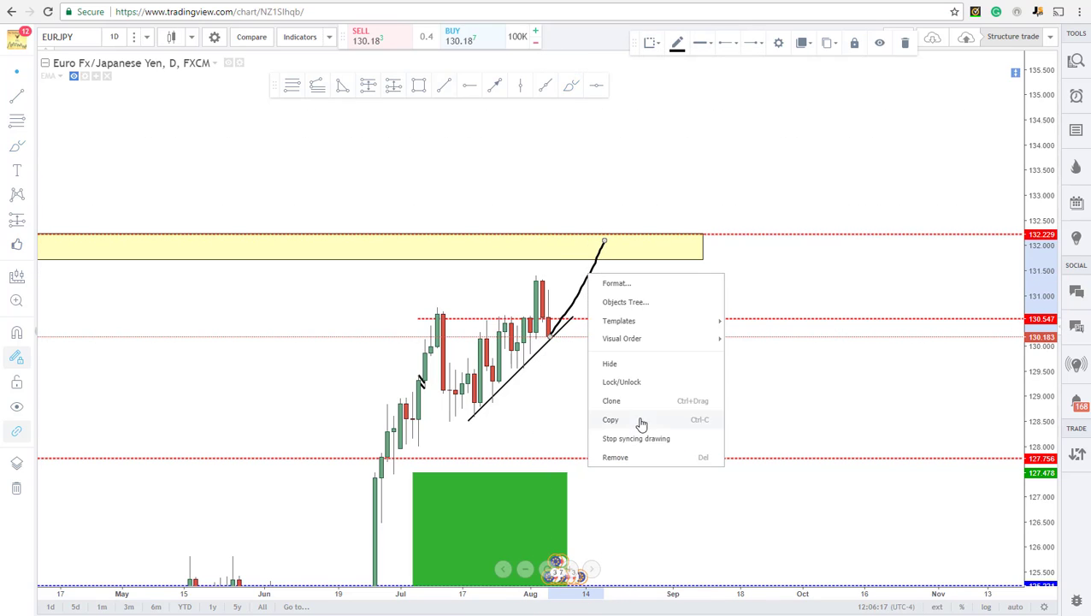
left_click(634, 451)
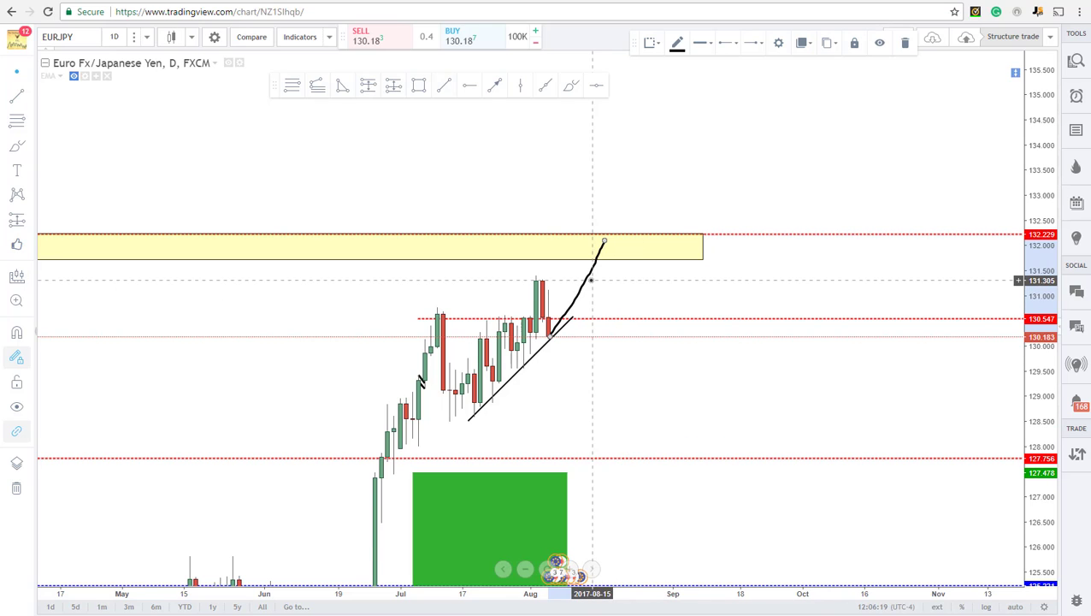
right_click(587, 285)
left_click(623, 465)
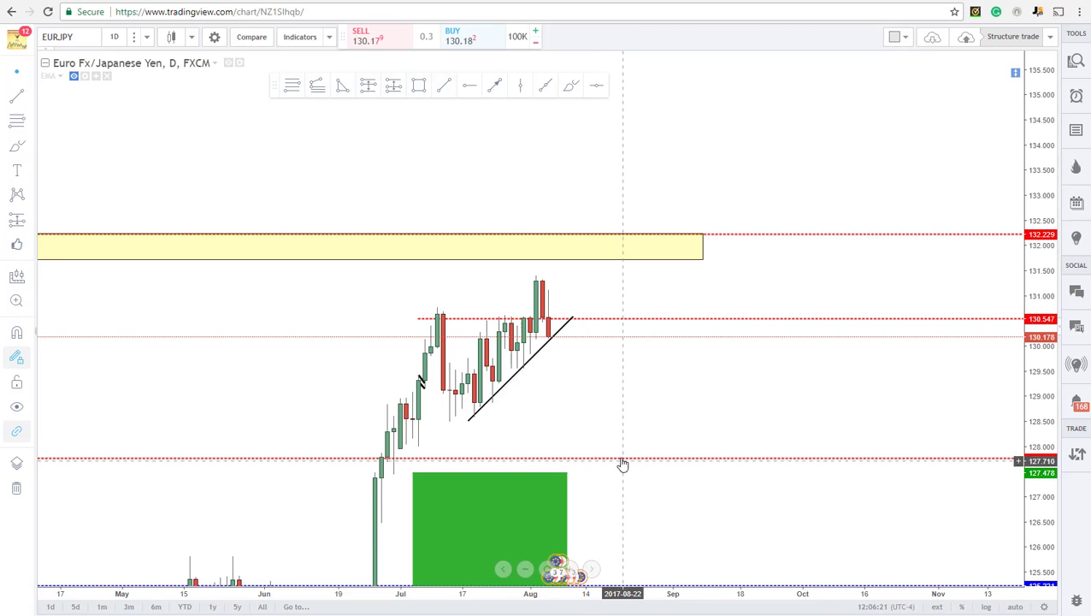
left_click_drag(602, 423, 662, 424)
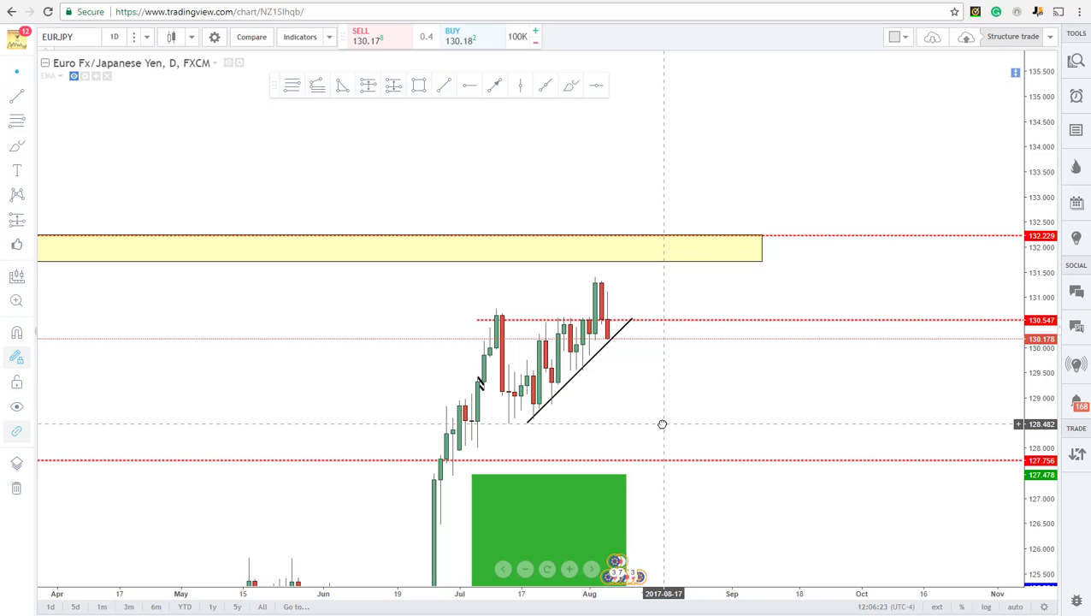
left_click(115, 37)
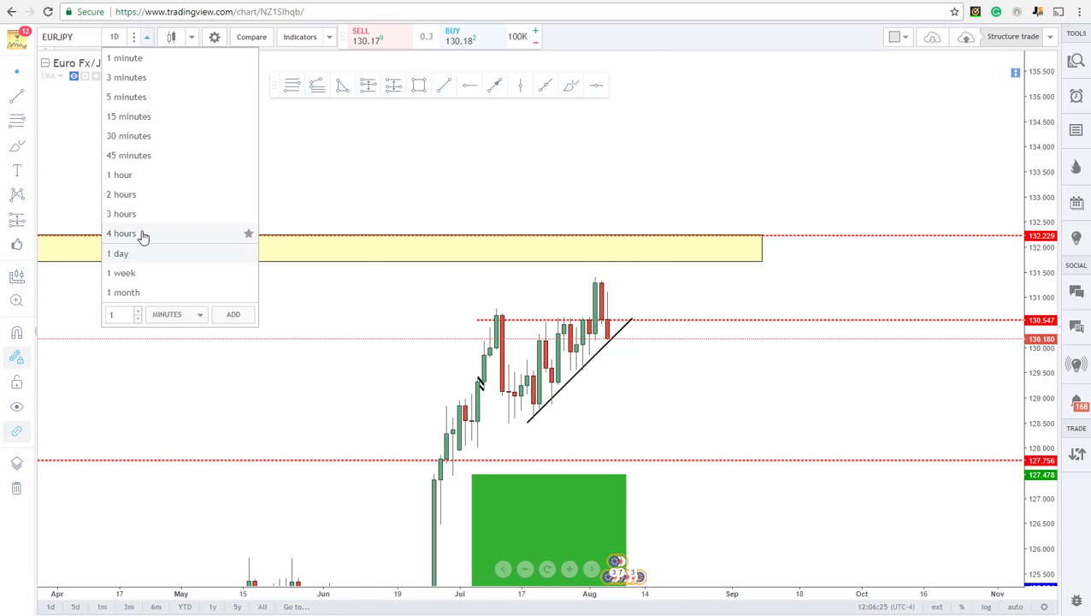
Step: Switch to 4-hour candles and draw a short black horizontal line near 130.46 across the recent lows
left_click(142, 235)
scroll(670, 387, "down", 3)
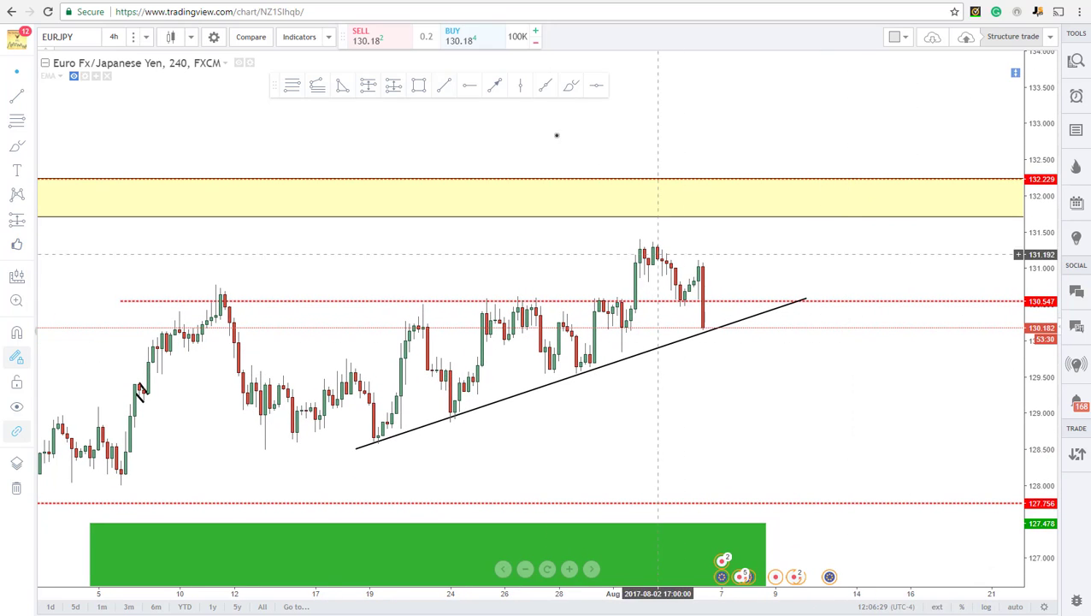
left_click(444, 85)
left_click(650, 305)
left_click(780, 304)
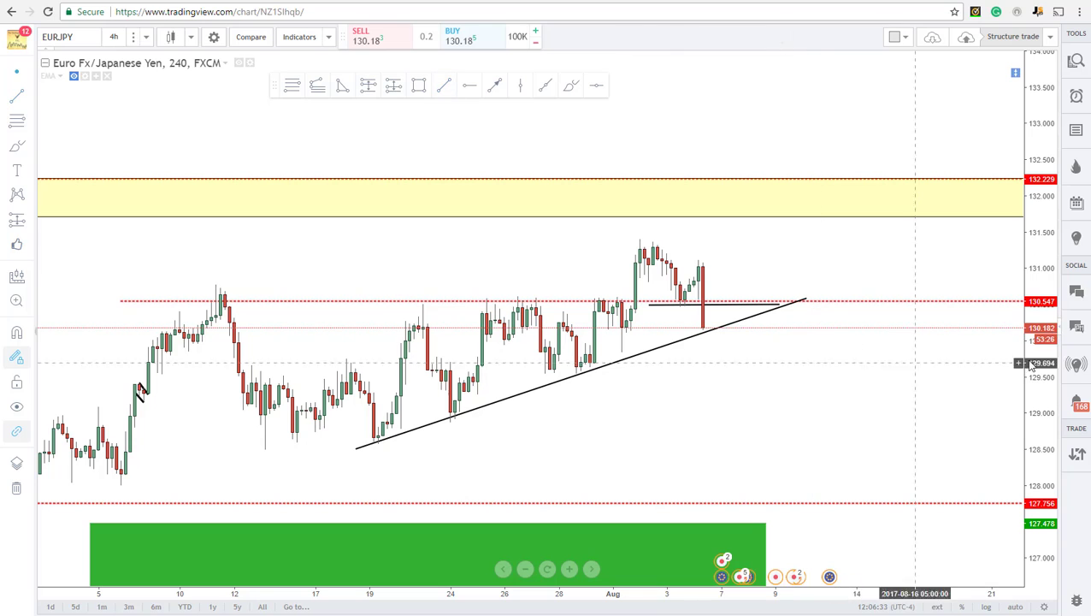
left_click(691, 305)
left_click(735, 322)
left_click(758, 351)
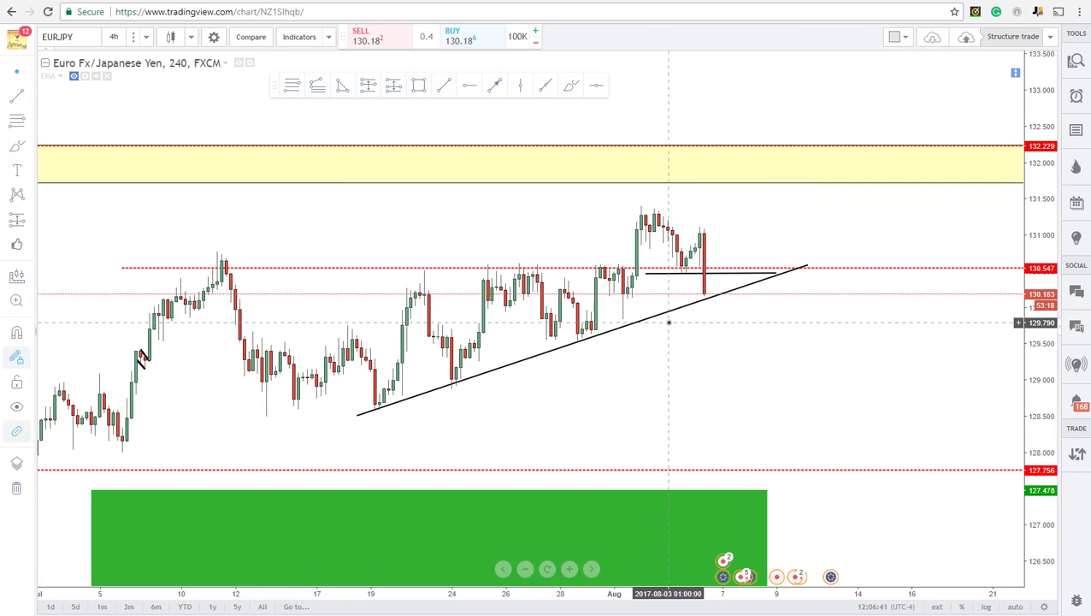
Step: Add a line at the late-July low with an arrow pointing up at it, then delete both
scroll(665, 323, "up", 2)
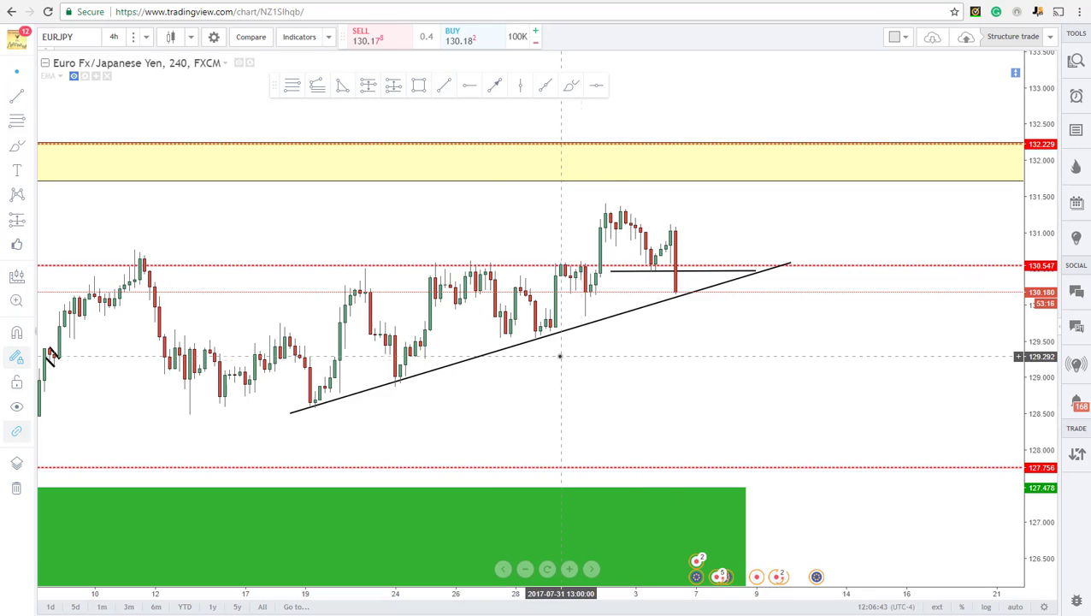
left_click(445, 85)
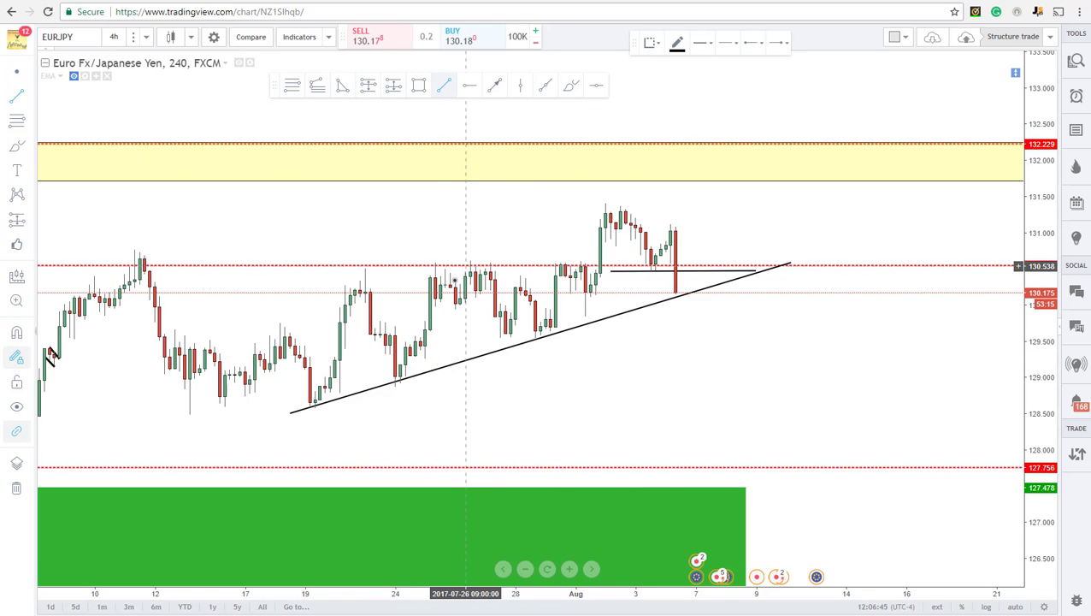
left_click(530, 308)
left_click(494, 85)
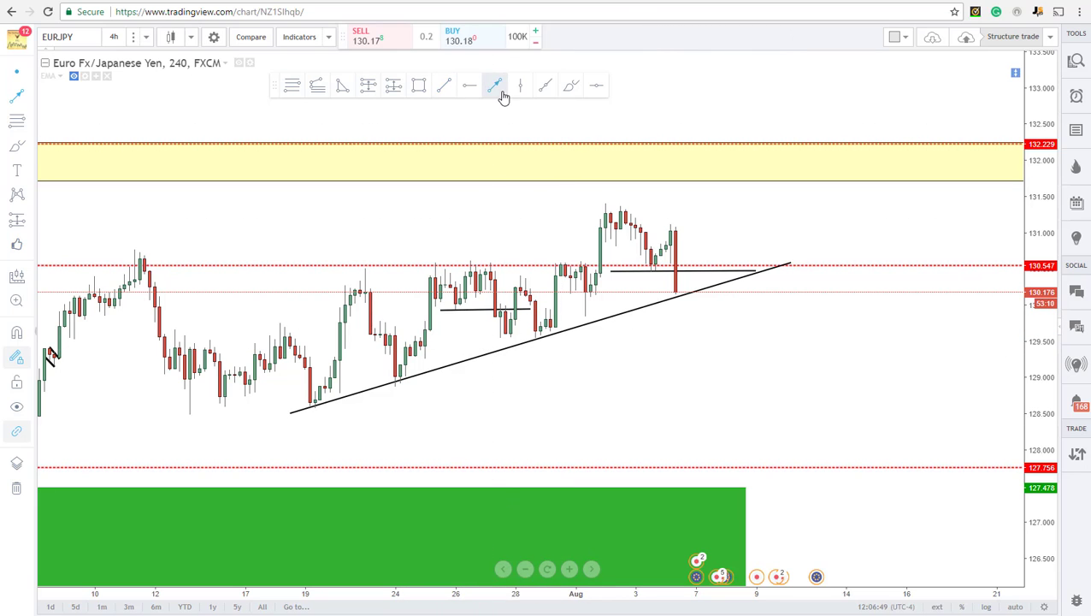
left_click(496, 399)
left_click(471, 316)
left_click_drag(520, 359, 777, 373)
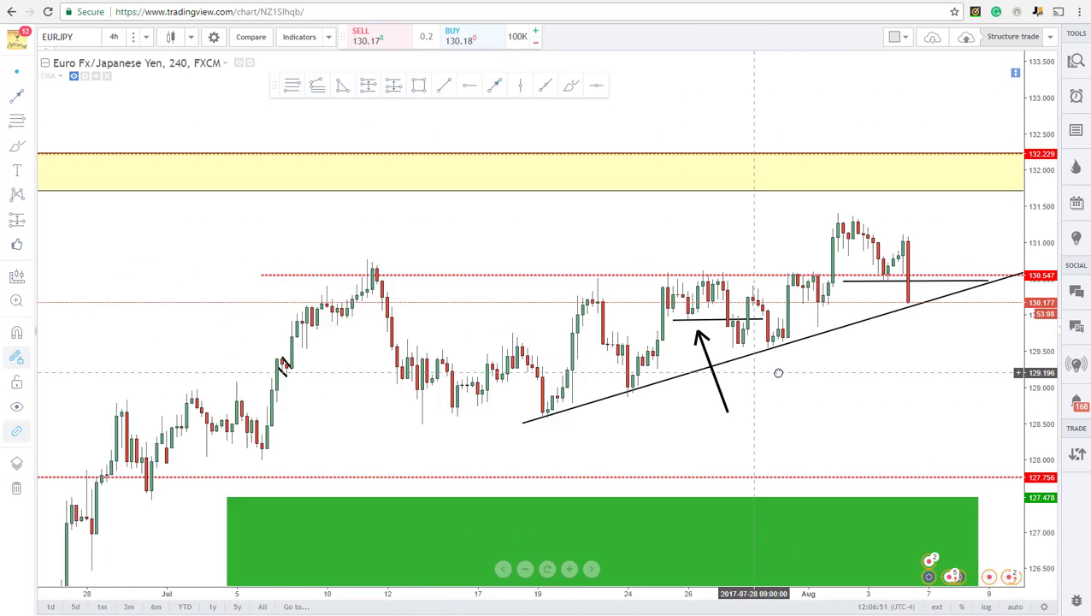
scroll(907, 395, "up", 2)
left_click_drag(1039, 433, 1039, 222)
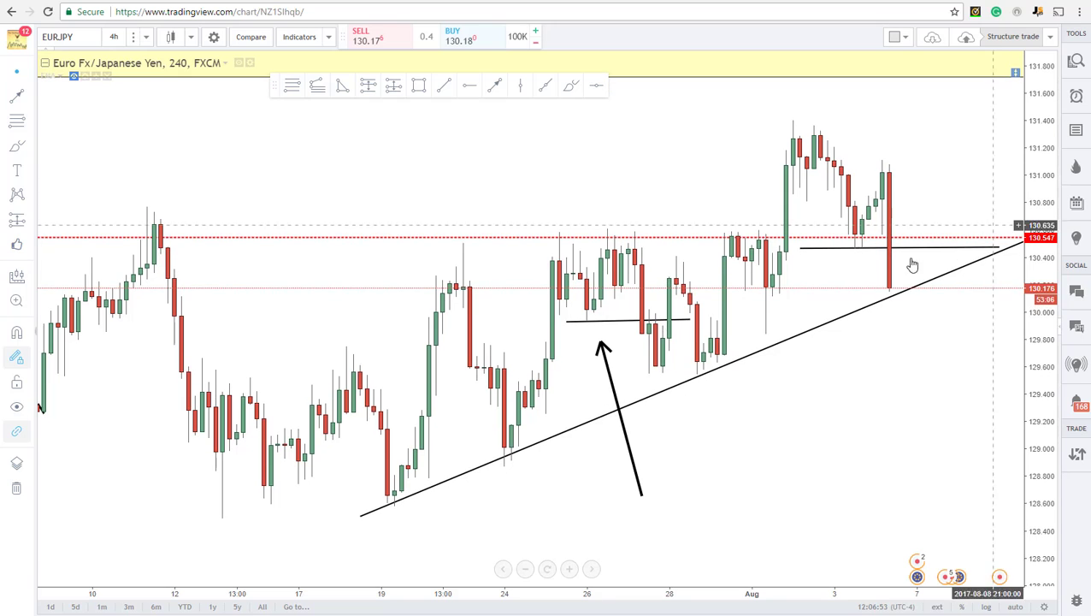
left_click(604, 322)
key("Delete")
Step: Rescale the price axis and pan the 4-hour chart to centre the recent drop
scroll(839, 487, "down", 1)
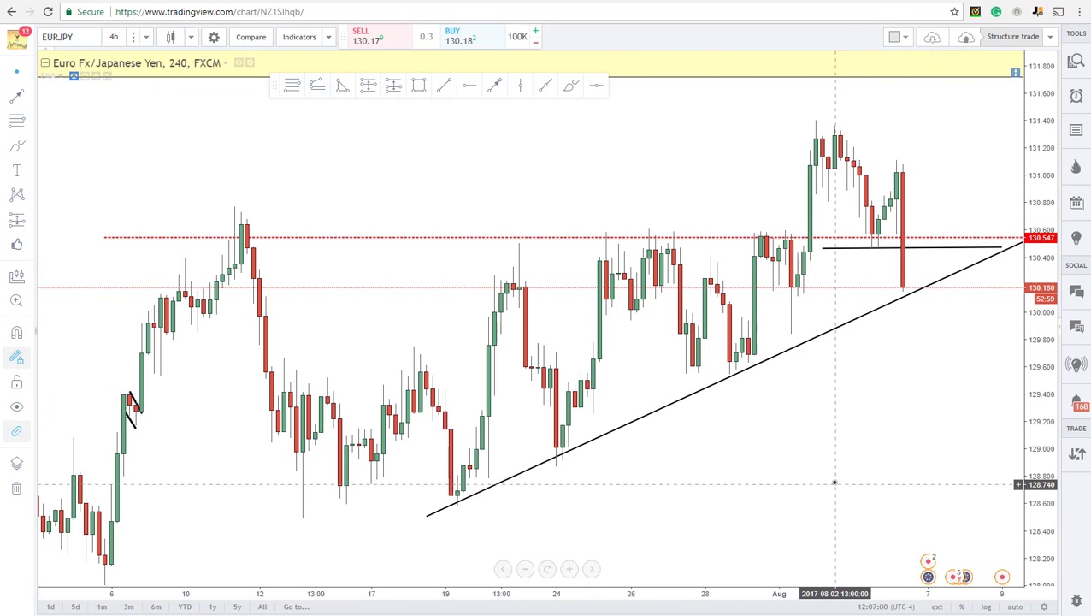
left_click_drag(1044, 307, 877, 407)
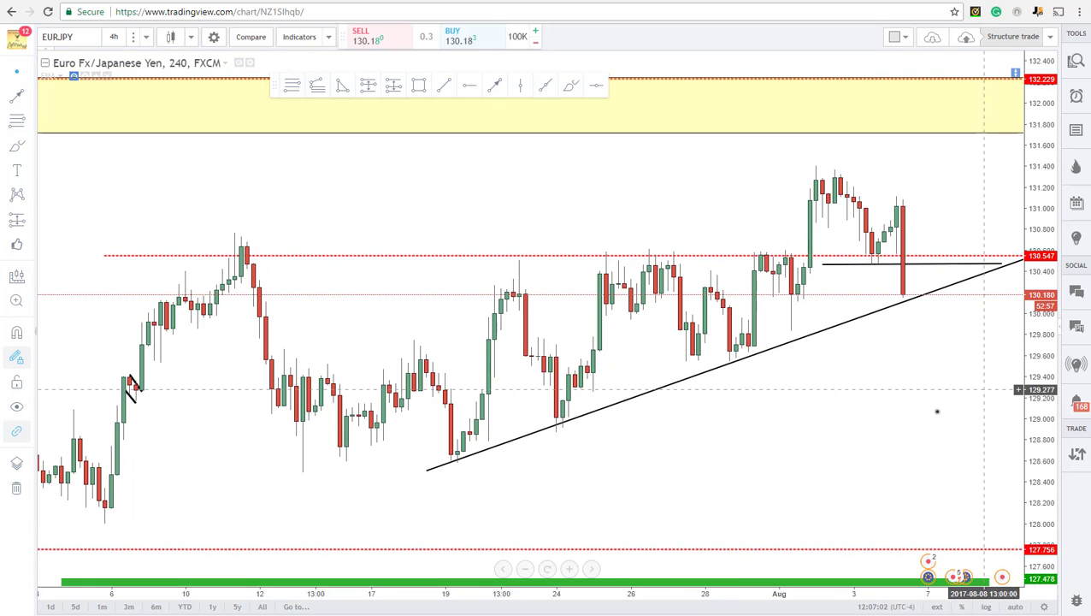
scroll(933, 409, "down", 3)
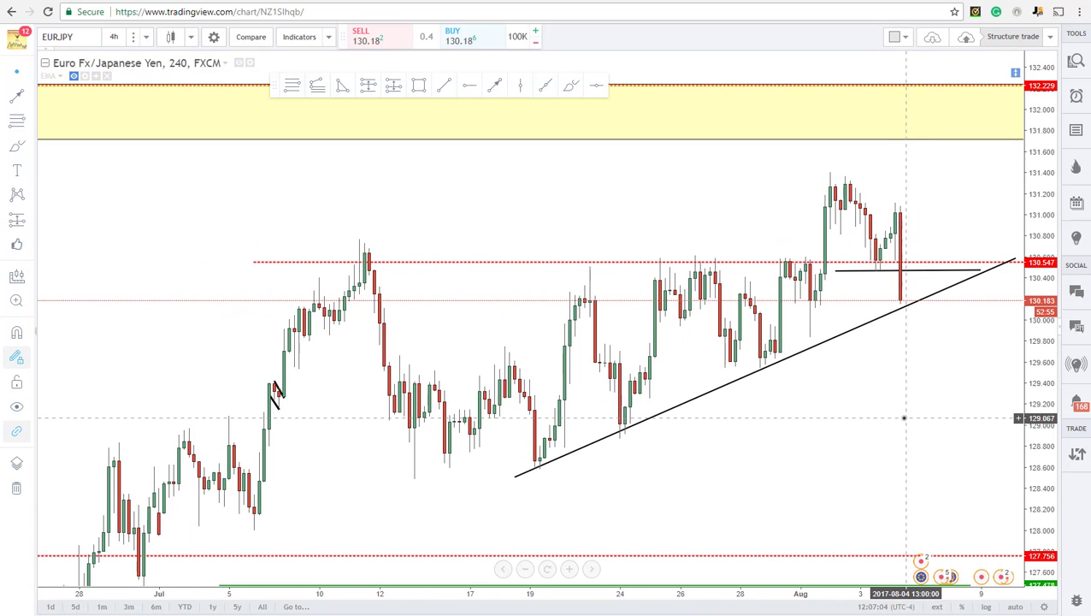
left_click_drag(899, 409, 822, 421)
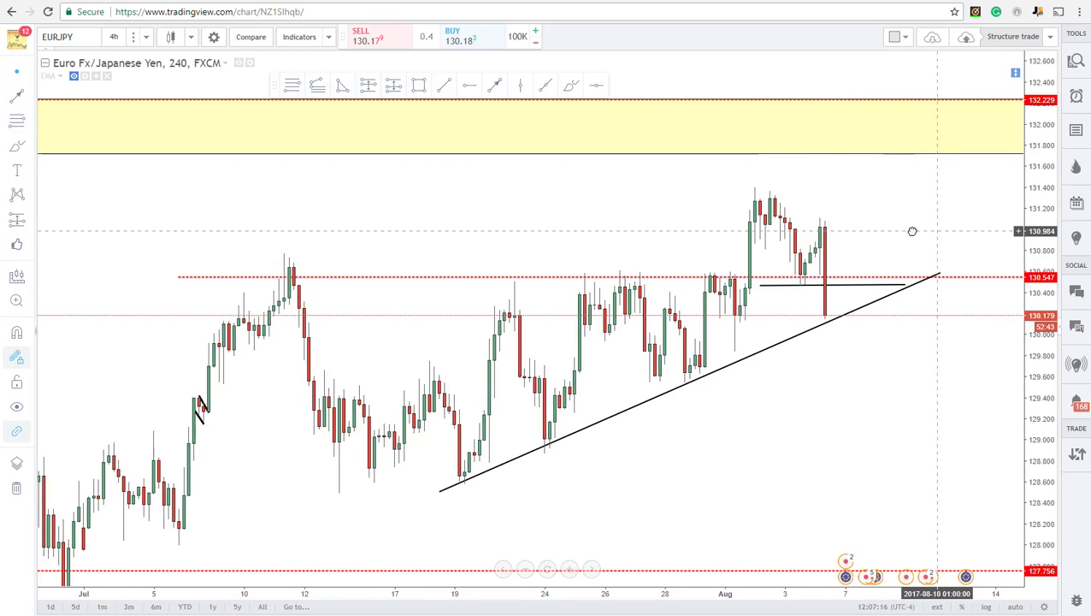
left_click_drag(923, 229, 887, 229)
left_click(114, 36)
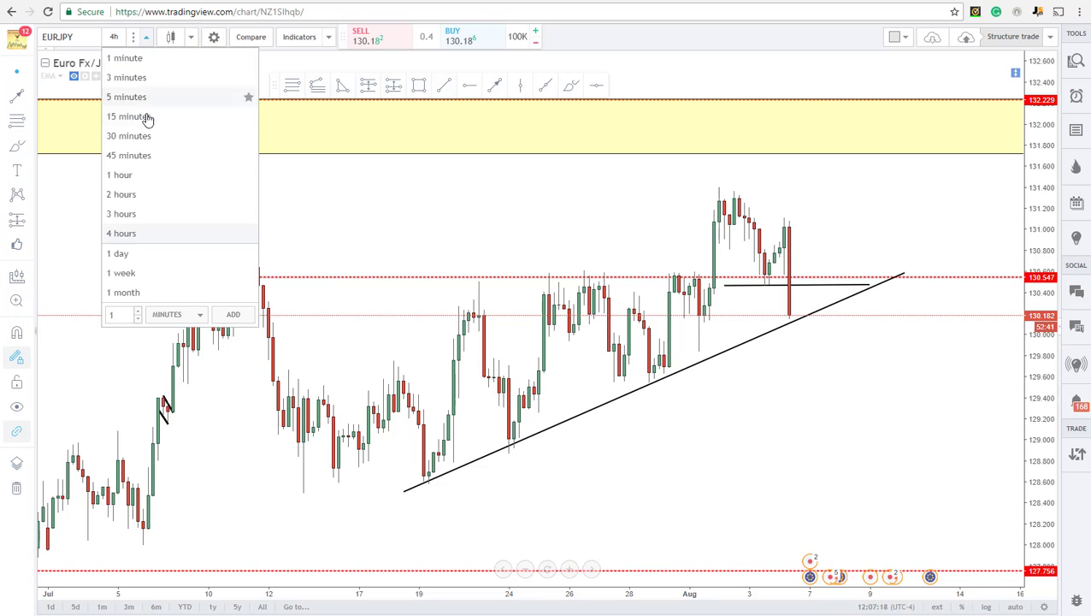
Step: On 1-hour candles, draw a Fibonacci retracement from the 129.84 Aug 1 low to the 131.40 Aug 2 high
left_click(145, 172)
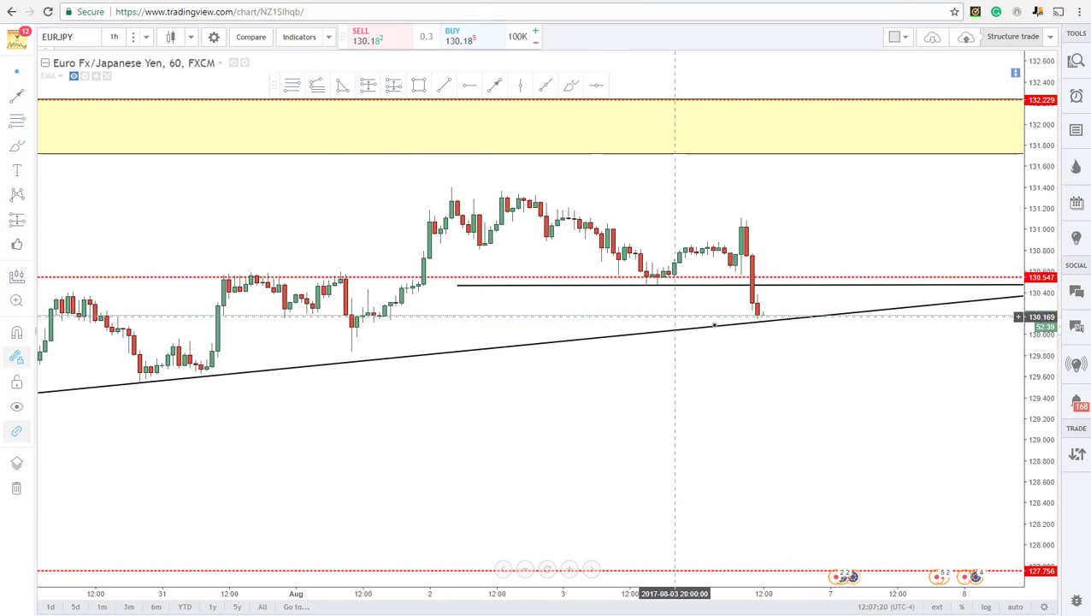
scroll(926, 272, "up", 2)
left_click_drag(926, 272, 782, 455)
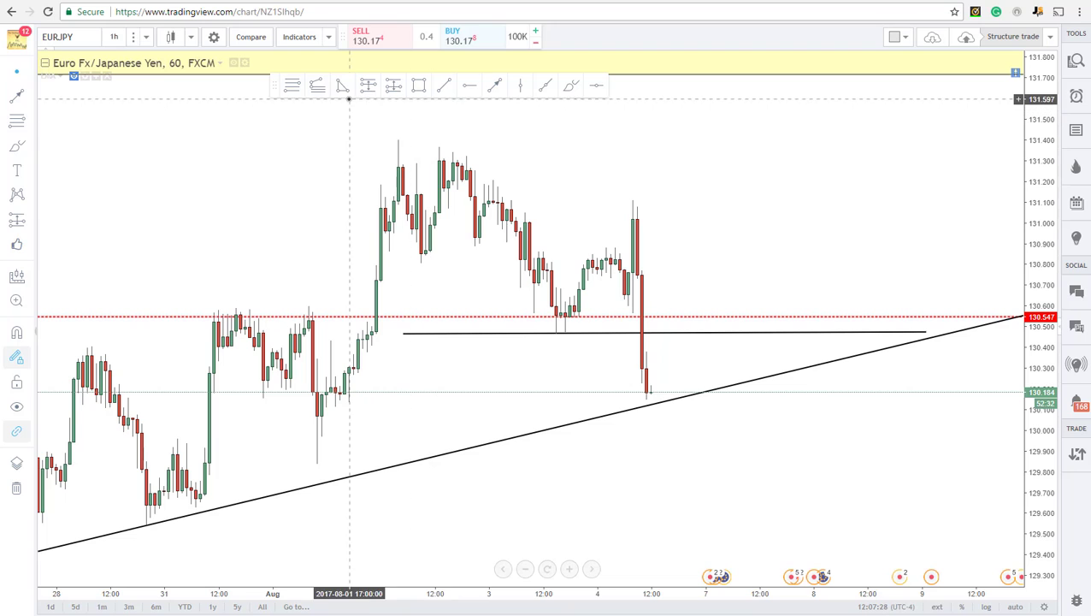
left_click(291, 88)
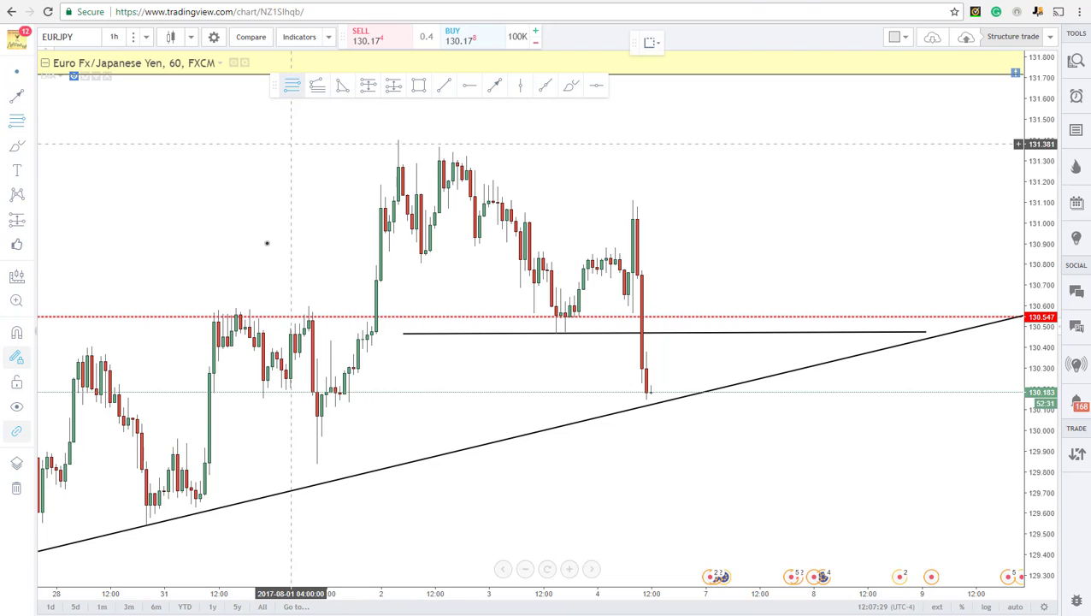
left_click(280, 464)
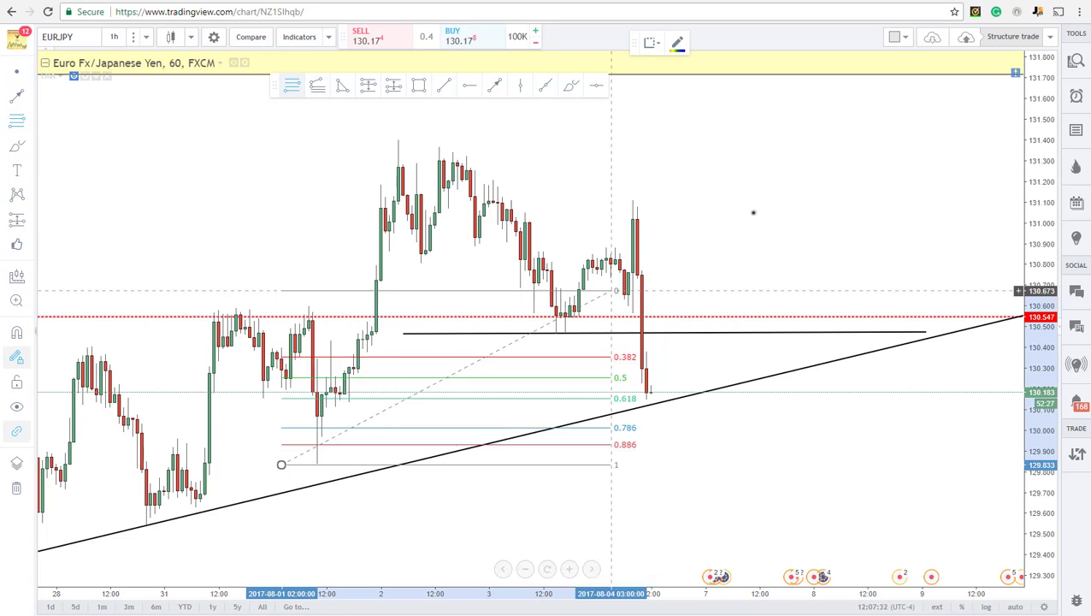
left_click(774, 139)
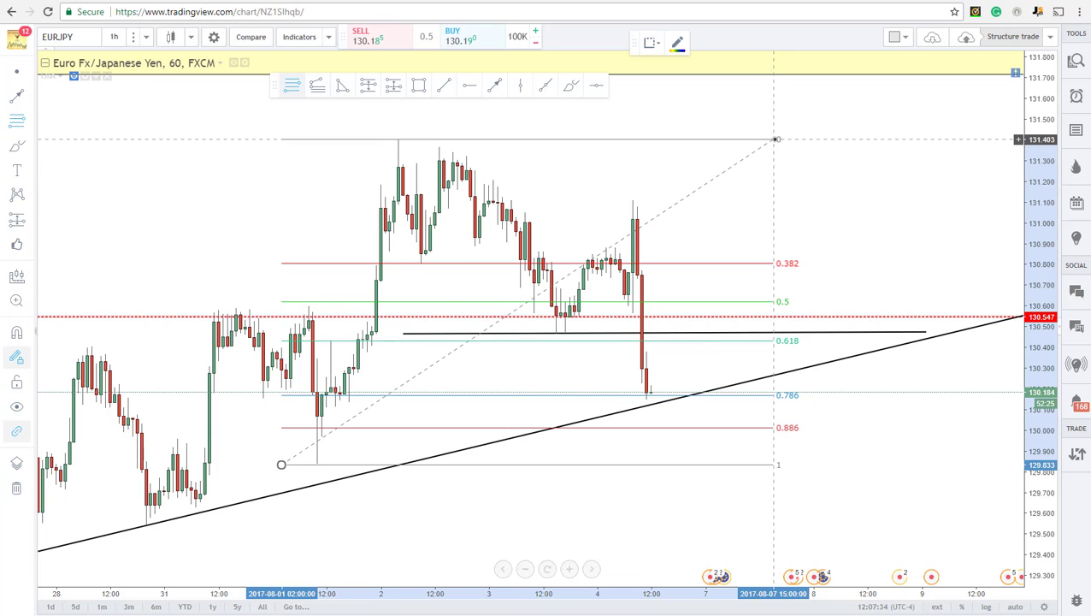
left_click(342, 87)
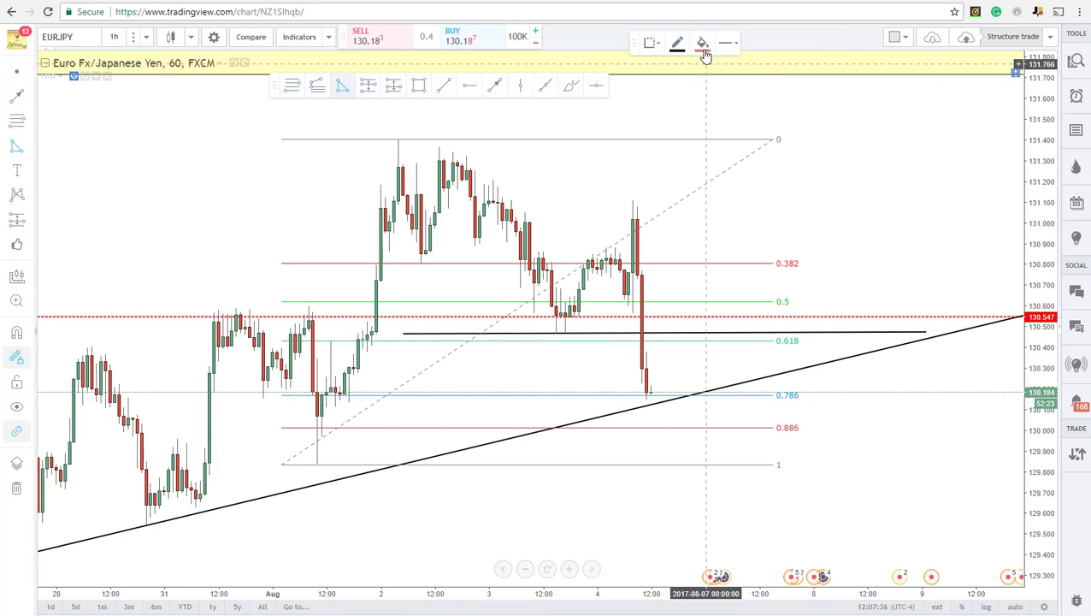
Step: Place the bat pattern's first points at the 129.84 low and 131.40 high, and remove the black horizontal line
left_click(317, 464)
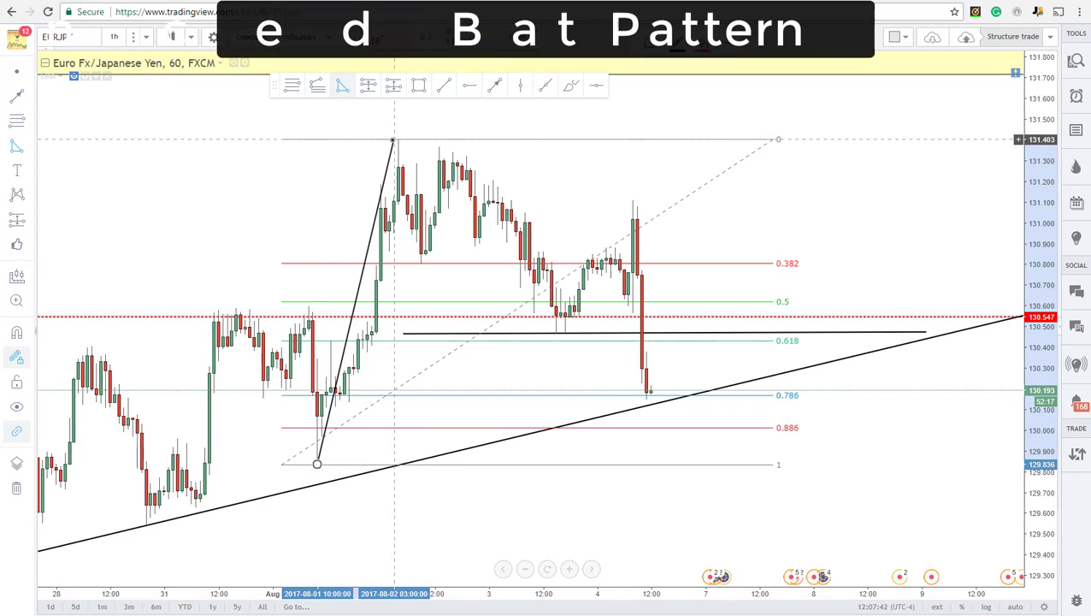
left_click(397, 138)
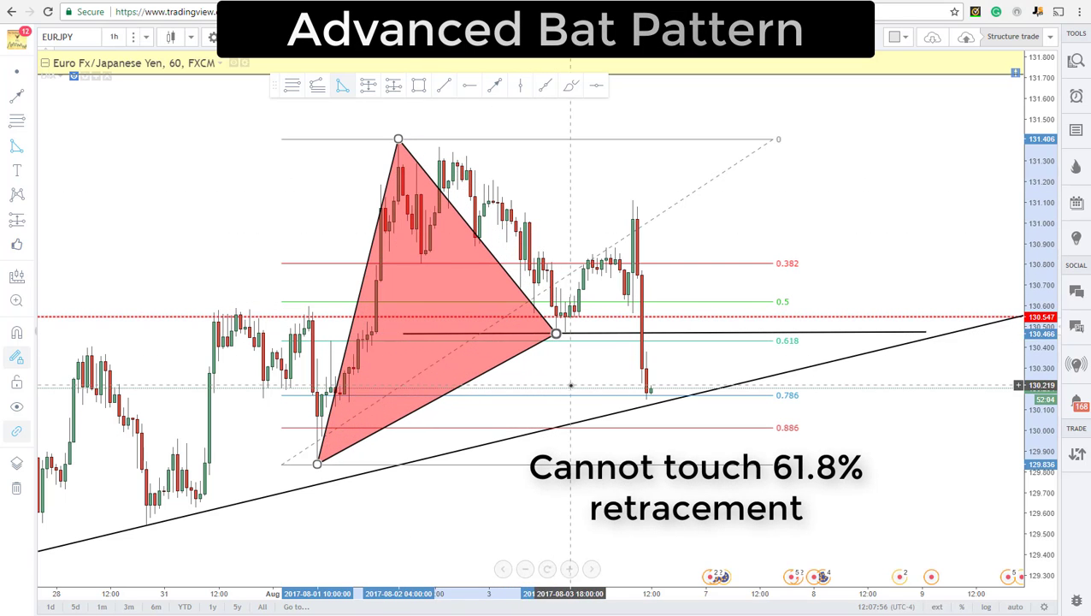
right_click(703, 333)
left_click(718, 534)
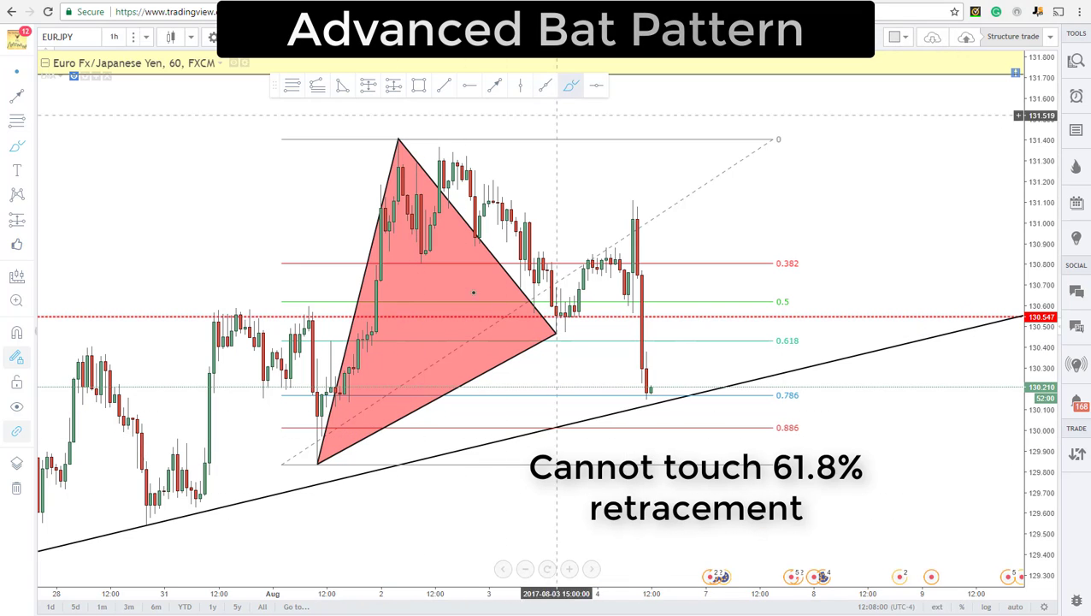
Step: Circle the pattern's low and high points, delete both circles, and cancel the Fibonacci retracement
mouse_move(295, 453)
left_mouse_down()
mouse_move(344, 475)
mouse_move(287, 456)
mouse_move(298, 452)
left_mouse_up()
left_click_drag(390, 140, 439, 149)
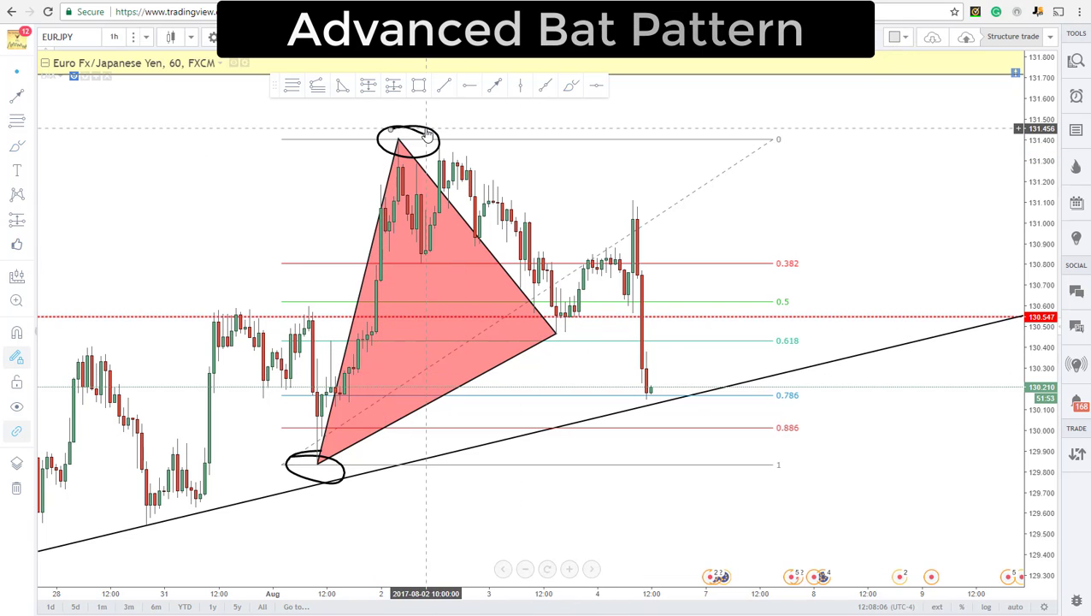
right_click(426, 130)
left_click(483, 319)
left_click(301, 459)
key("Delete")
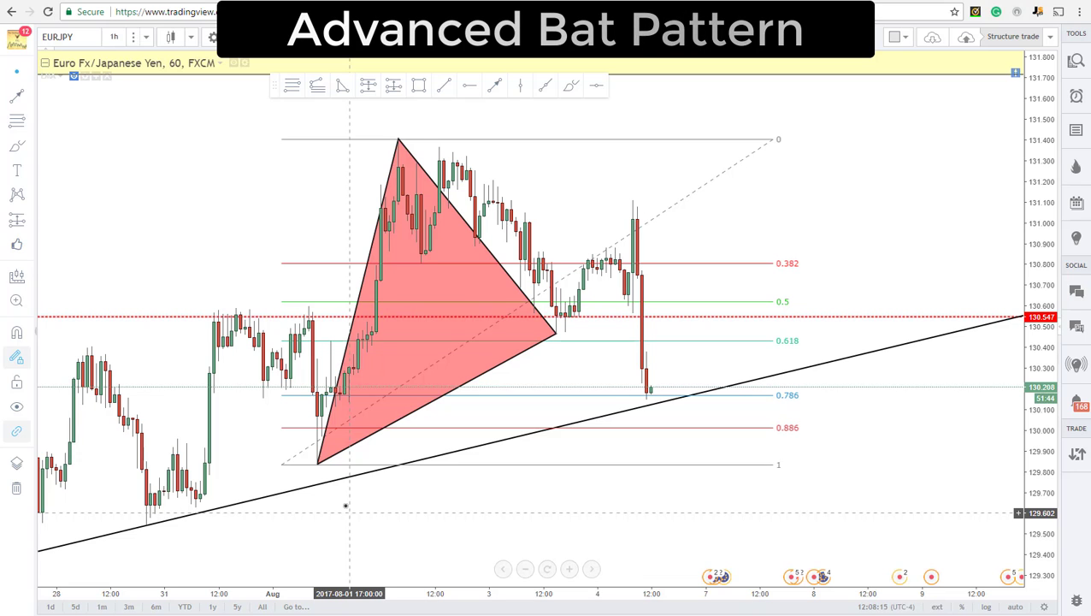
left_click(292, 84)
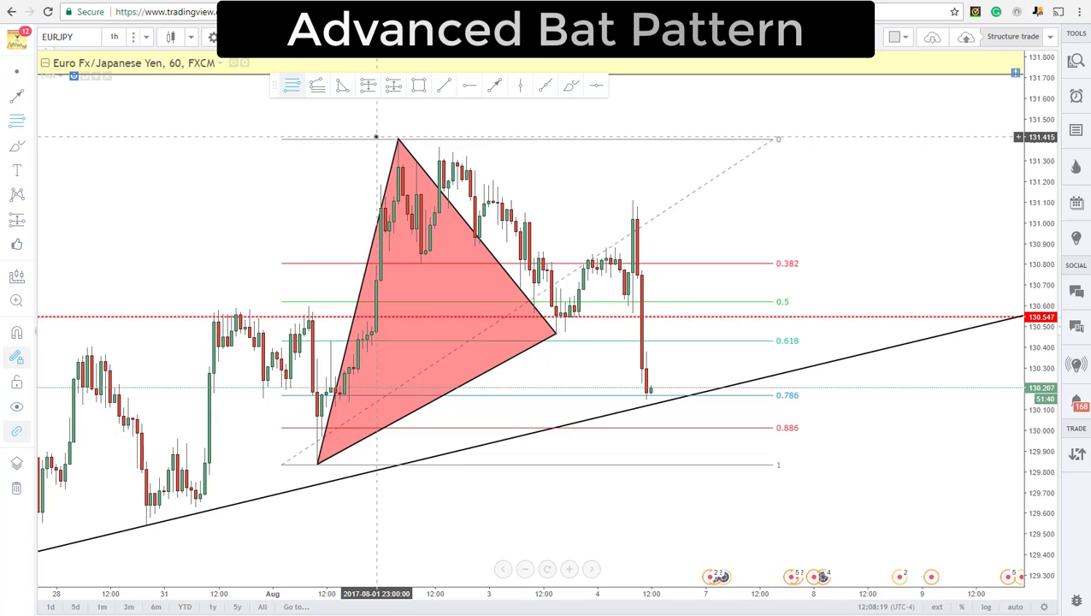
left_click(299, 90)
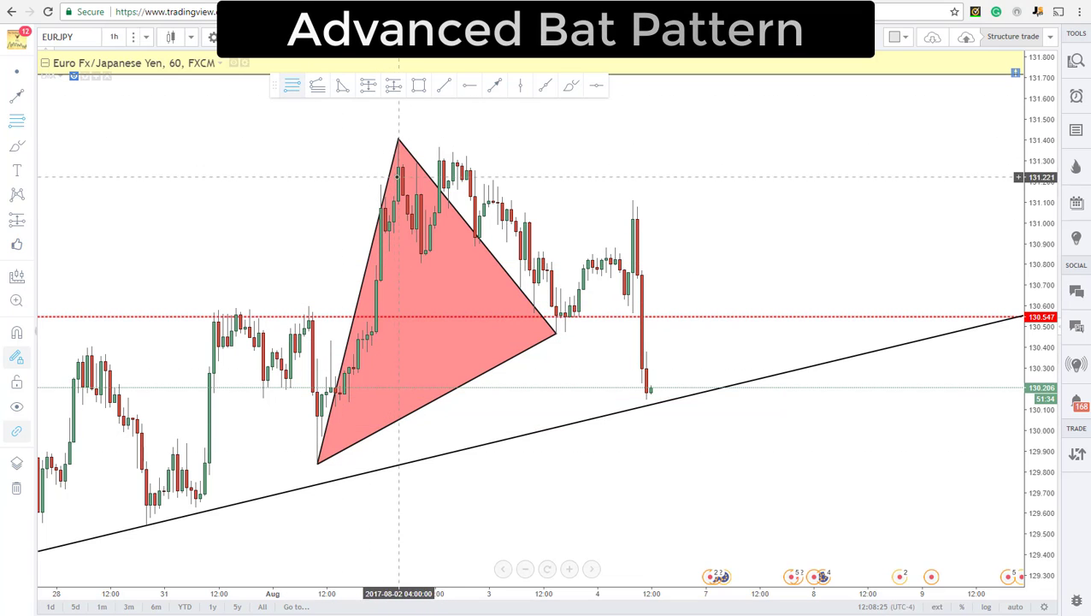
Step: Draw a Fibonacci retracement from the pattern's peak down to the B point
left_click(393, 138)
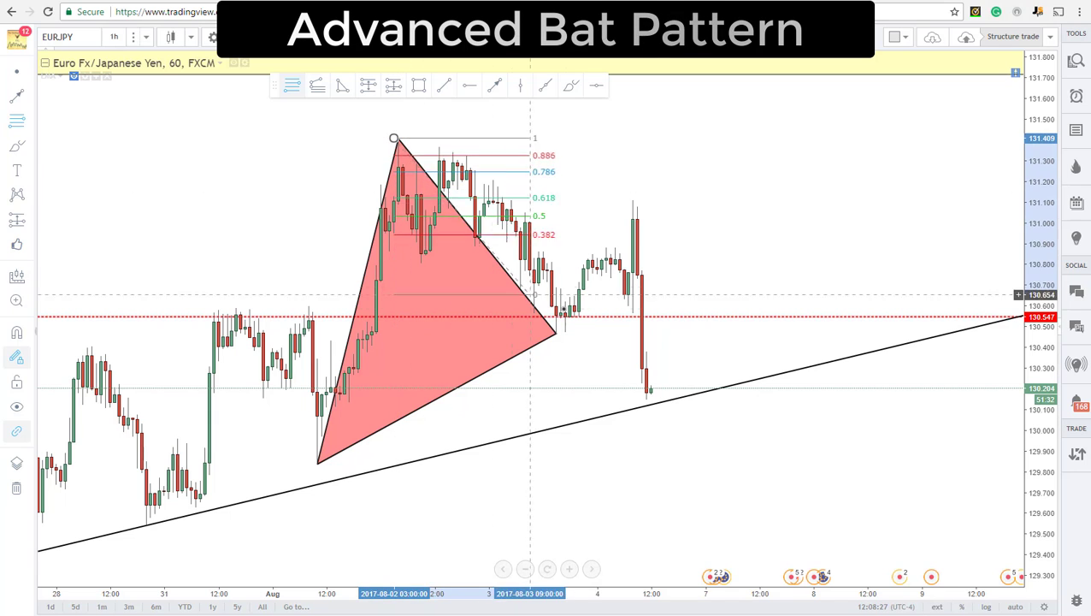
left_click(683, 332)
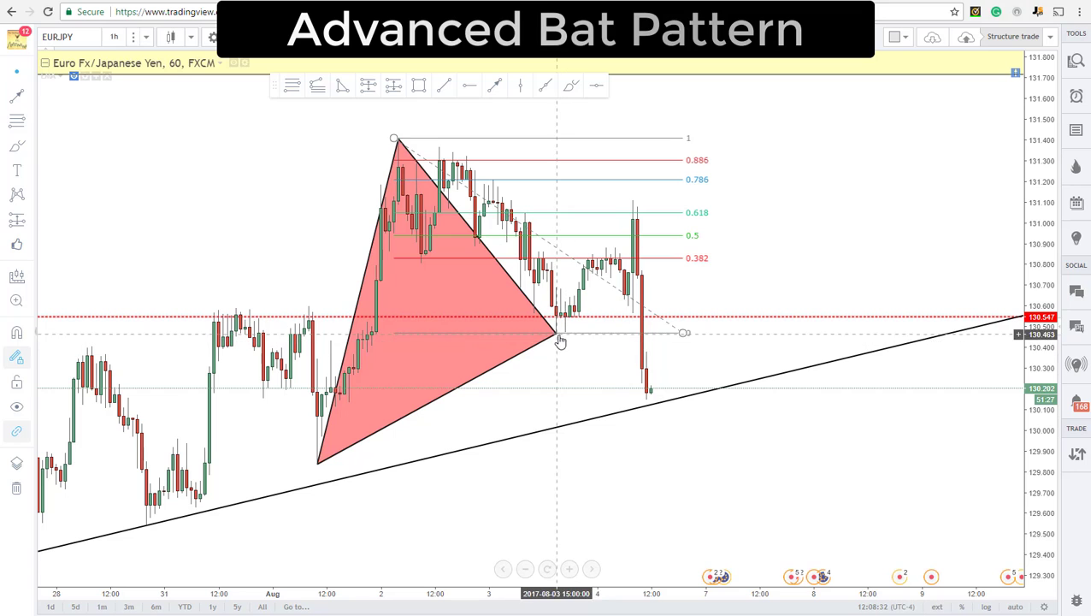
left_click(589, 240)
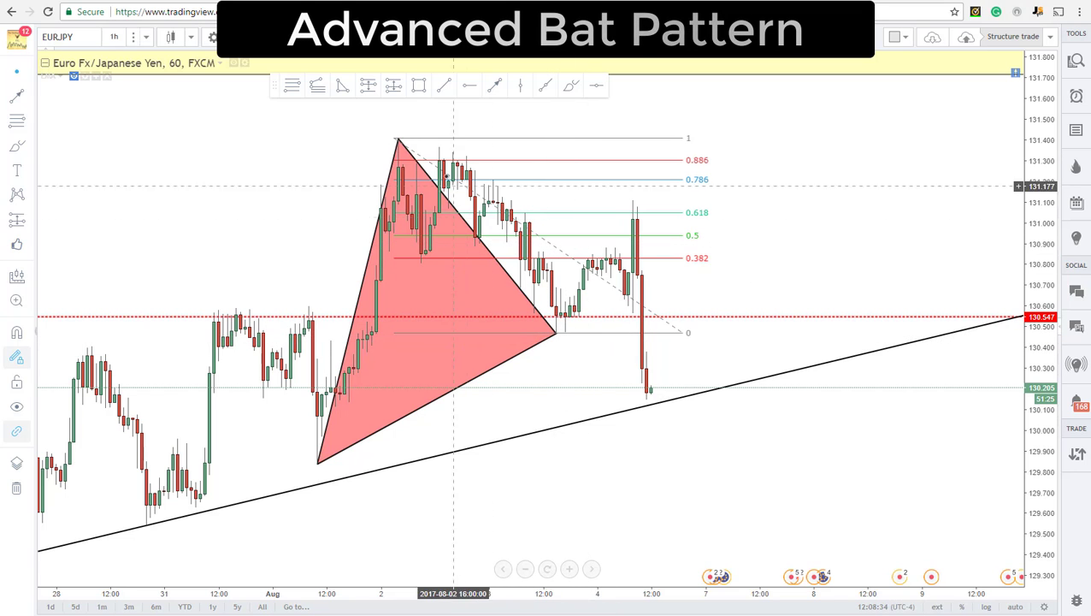
left_click(554, 342)
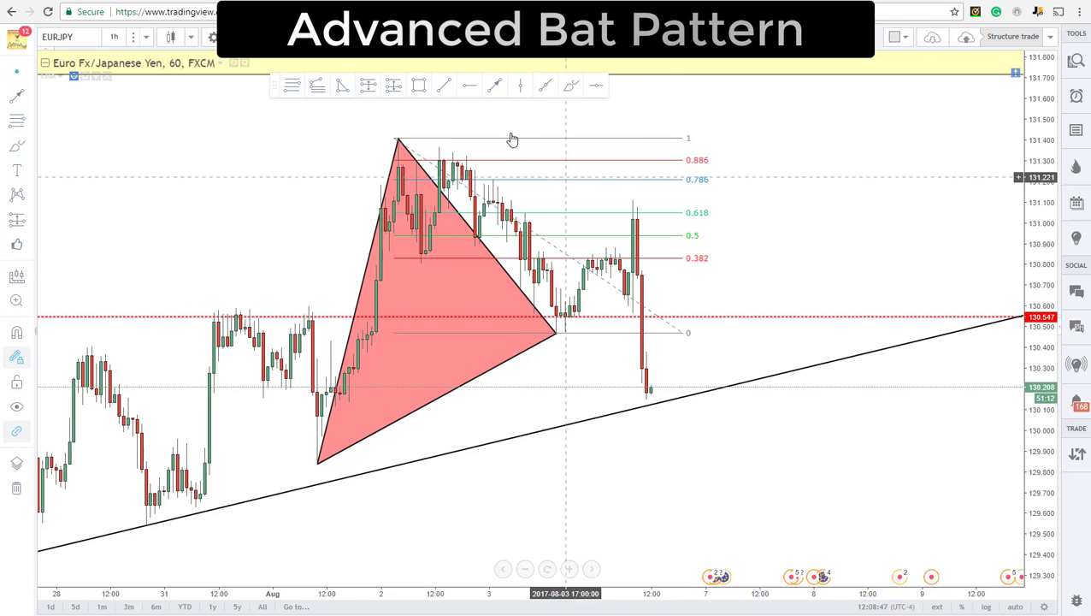
Step: Mark the peak with a red dotted line at 131.409 and remove the peak-to-B retracement
left_click(357, 137)
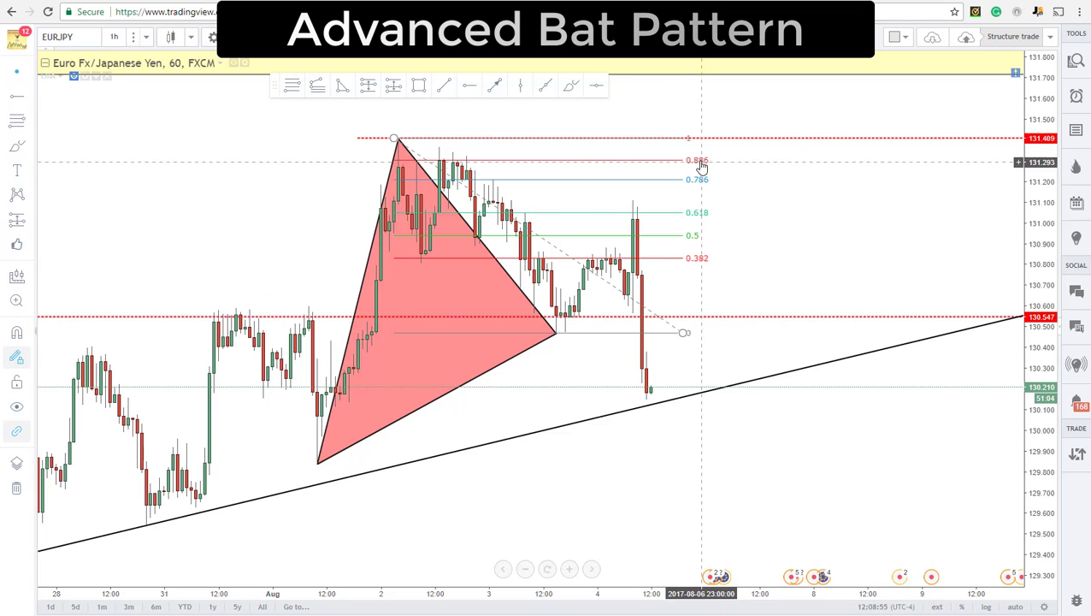
right_click(702, 162)
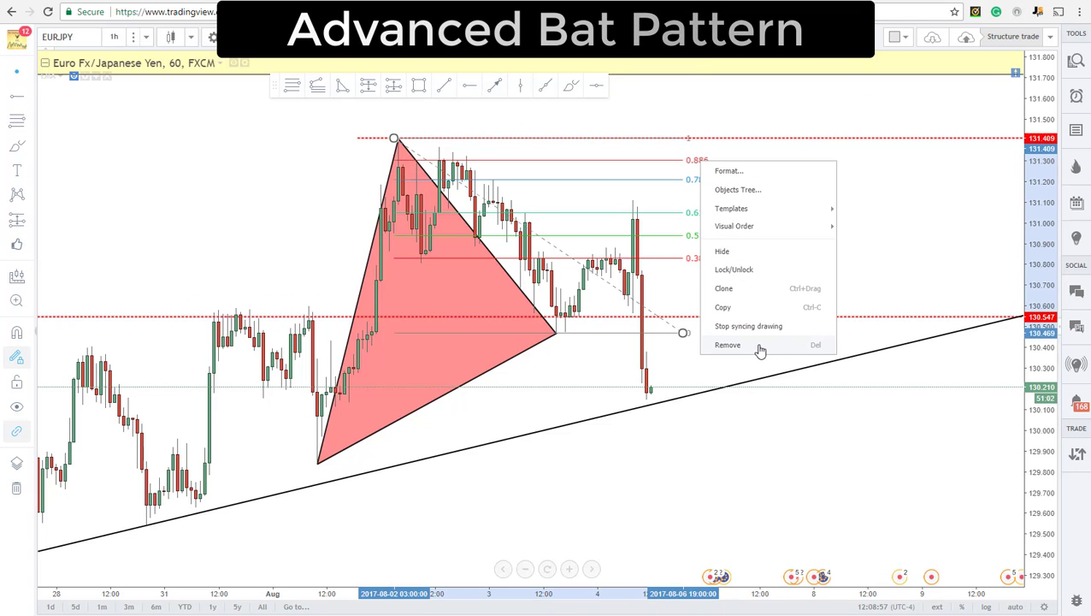
left_click(760, 348)
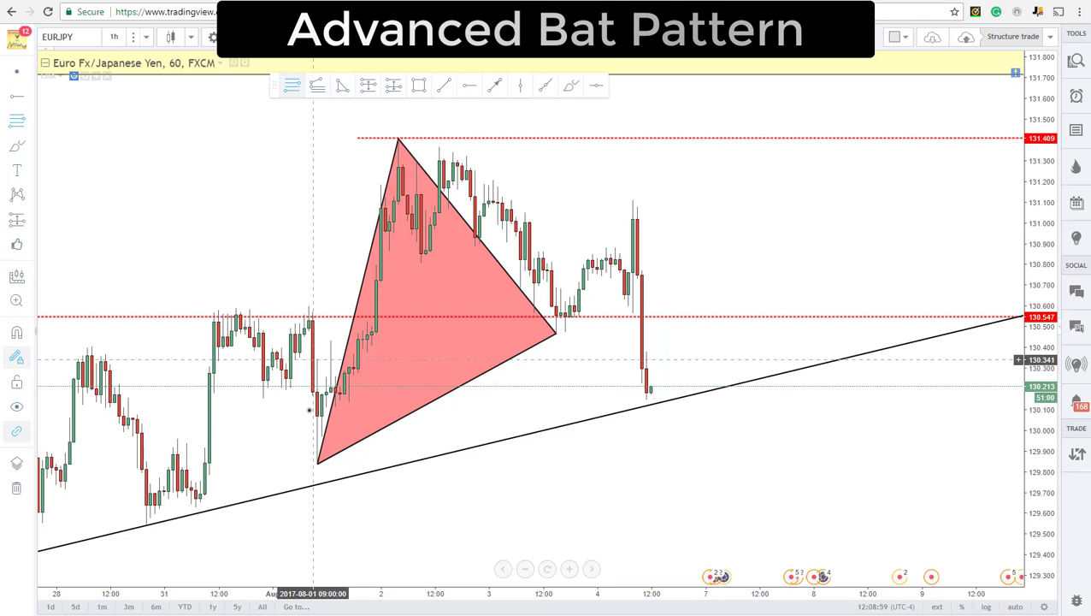
Step: Draw a 129.84–131.40 retracement from the Aug 1 low, then extend the bat to 0.886 near 130.01
left_click(304, 464)
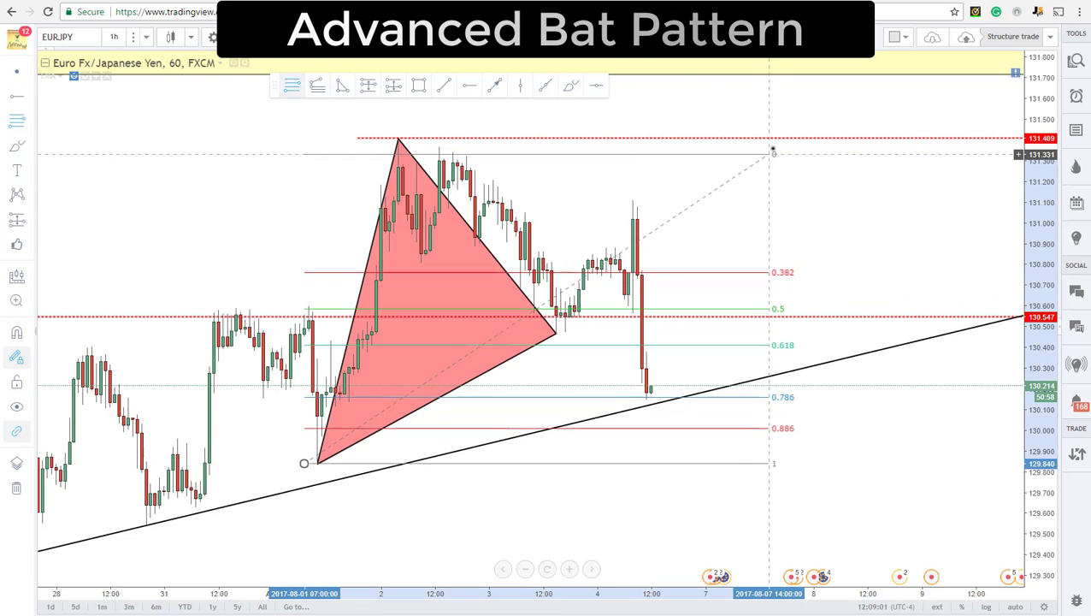
left_click(778, 138)
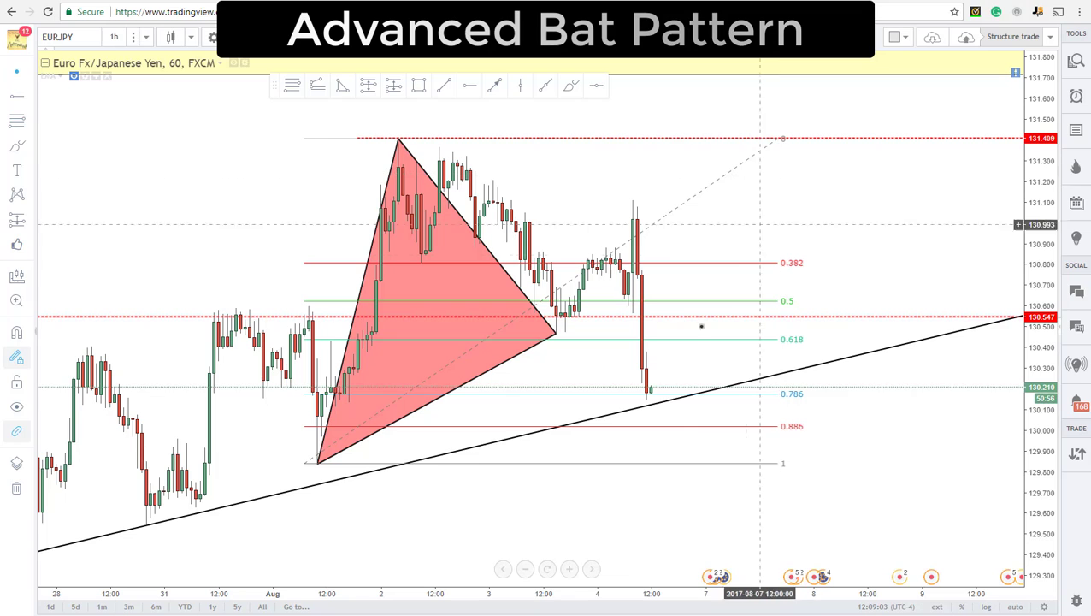
left_click(341, 87)
left_click(556, 334)
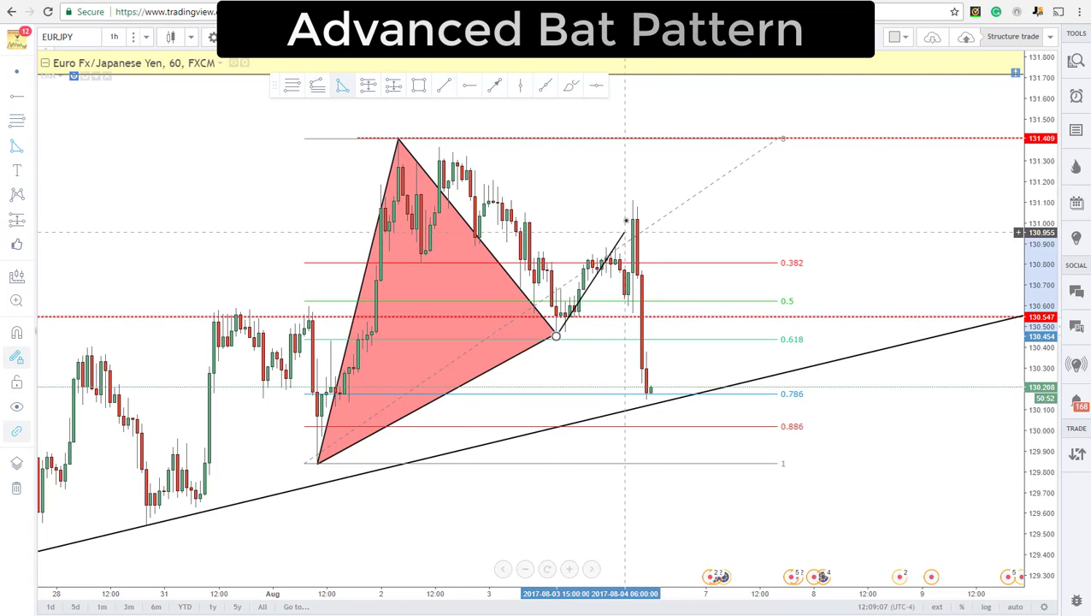
left_click(633, 200)
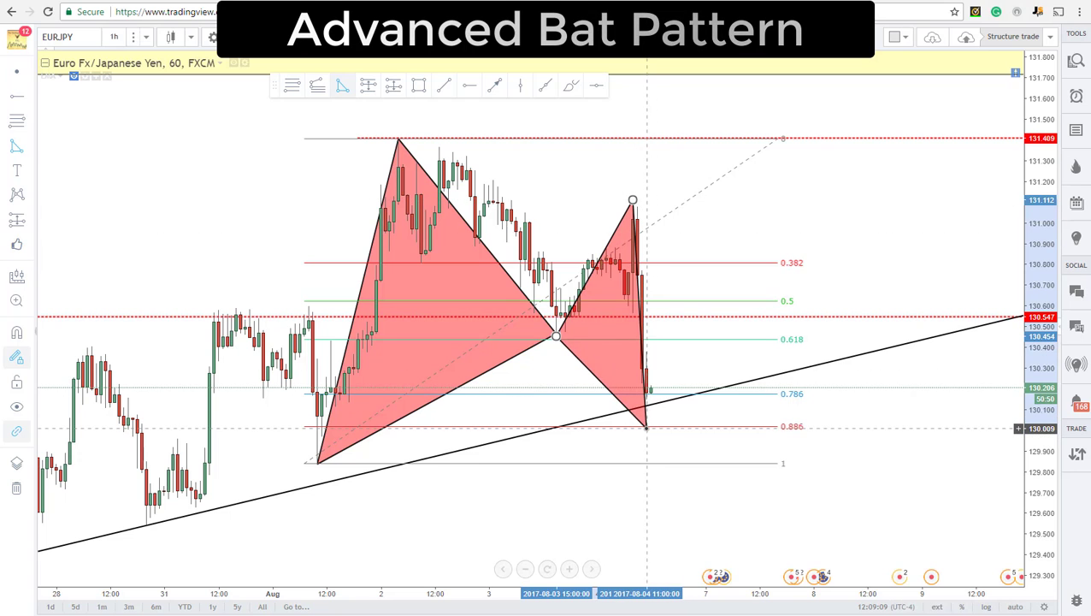
right_click(764, 427)
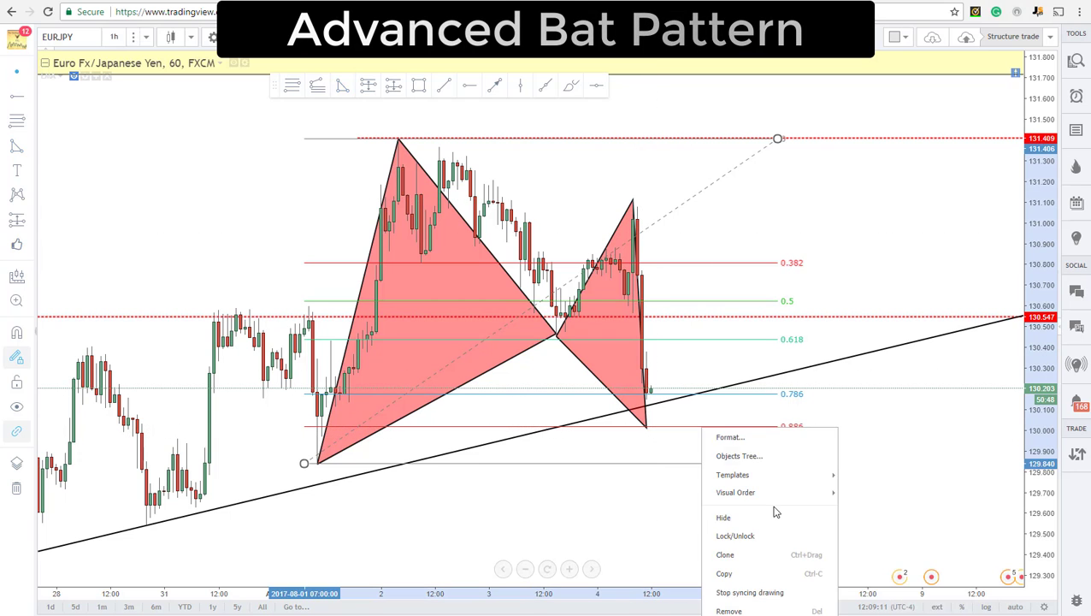
Step: Remove the red peak line, the red 130.551 line and the black trendline
left_click(764, 564)
scroll(763, 564, "down", 2)
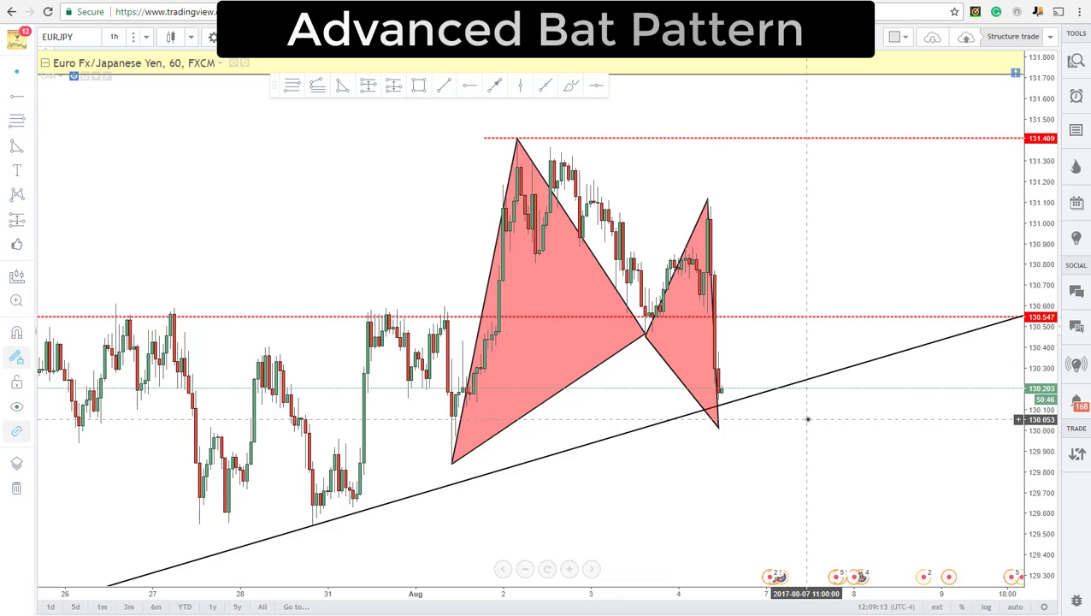
right_click(804, 139)
left_click(847, 340)
right_click(907, 316)
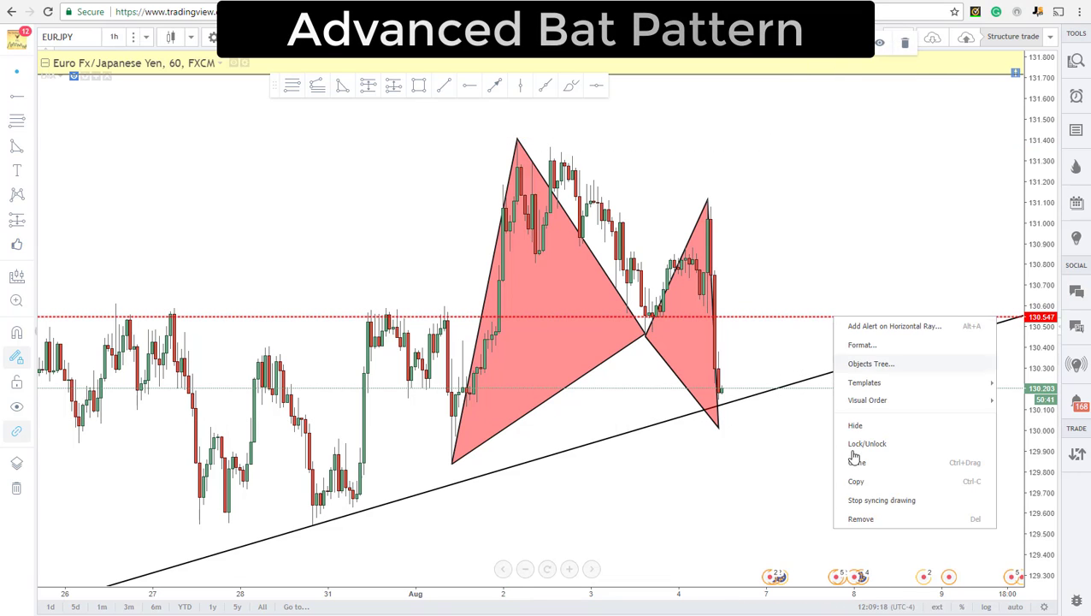
left_click(863, 517)
scroll(863, 513, "up", 1)
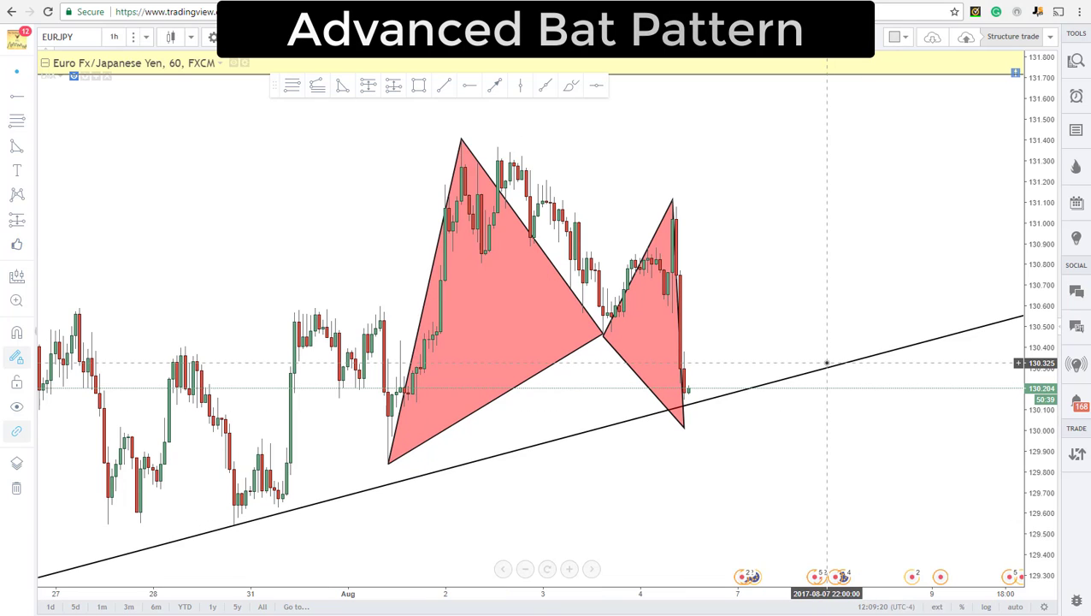
right_click(828, 371)
left_click(859, 569)
Step: Draw a Fibonacci retracement from the 131.41 high down to the D low near 130.00
left_click(292, 85)
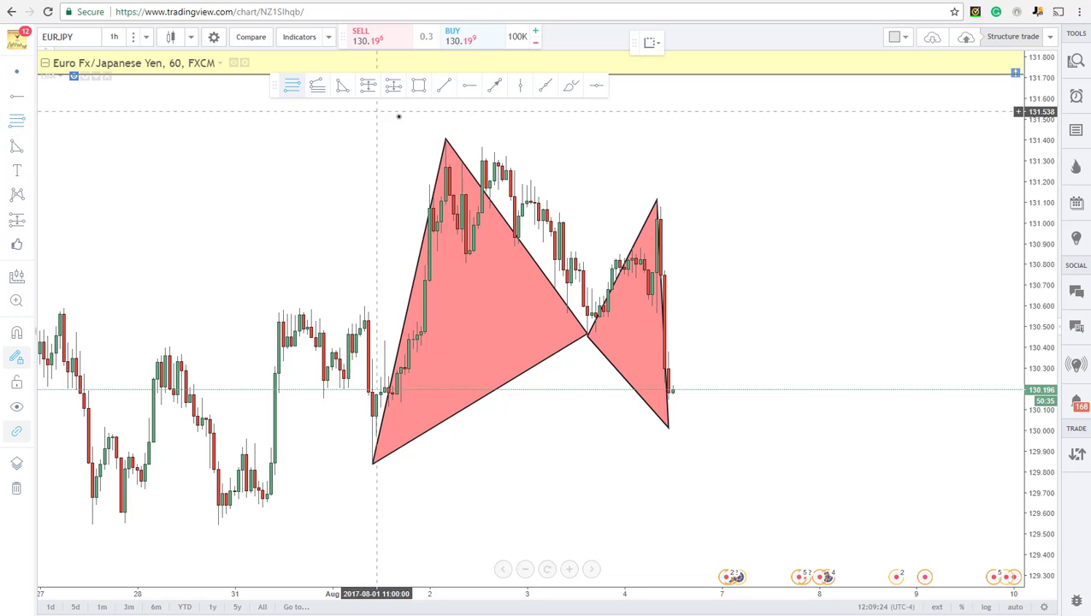
left_click(409, 136)
left_click(840, 428)
left_click(835, 467)
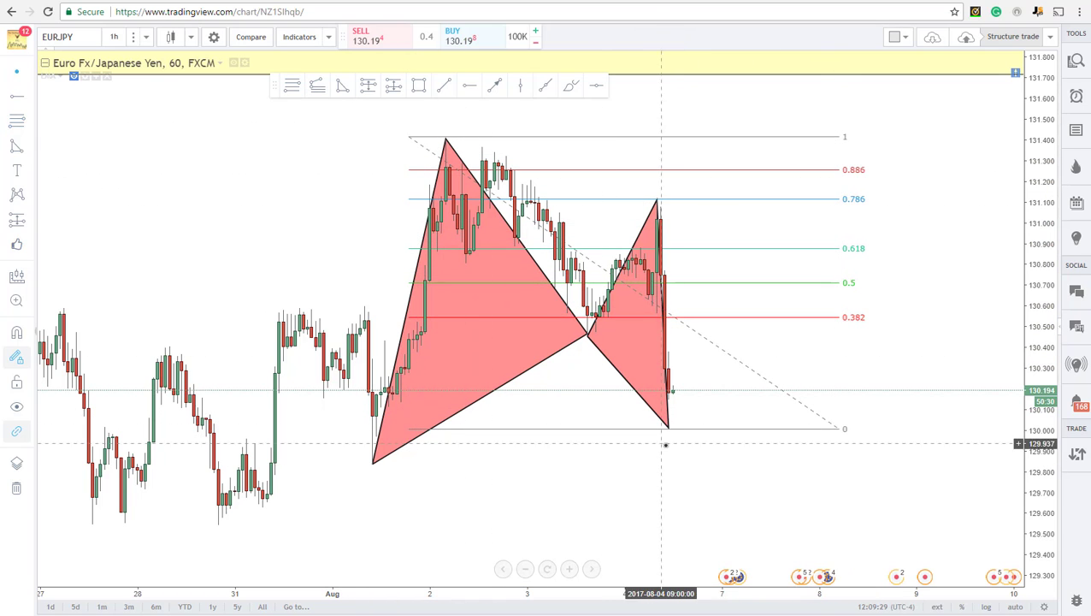
Step: Add a red horizontal ray at the 0.382 level, 130.541
left_click(469, 89)
left_click(502, 318)
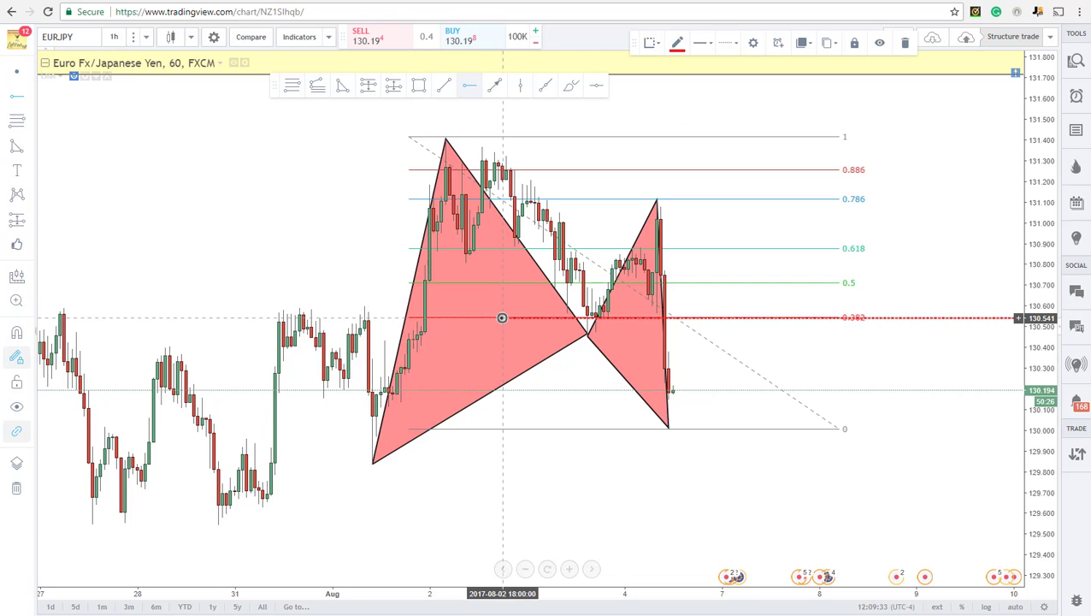
left_click(563, 423)
key("Delete")
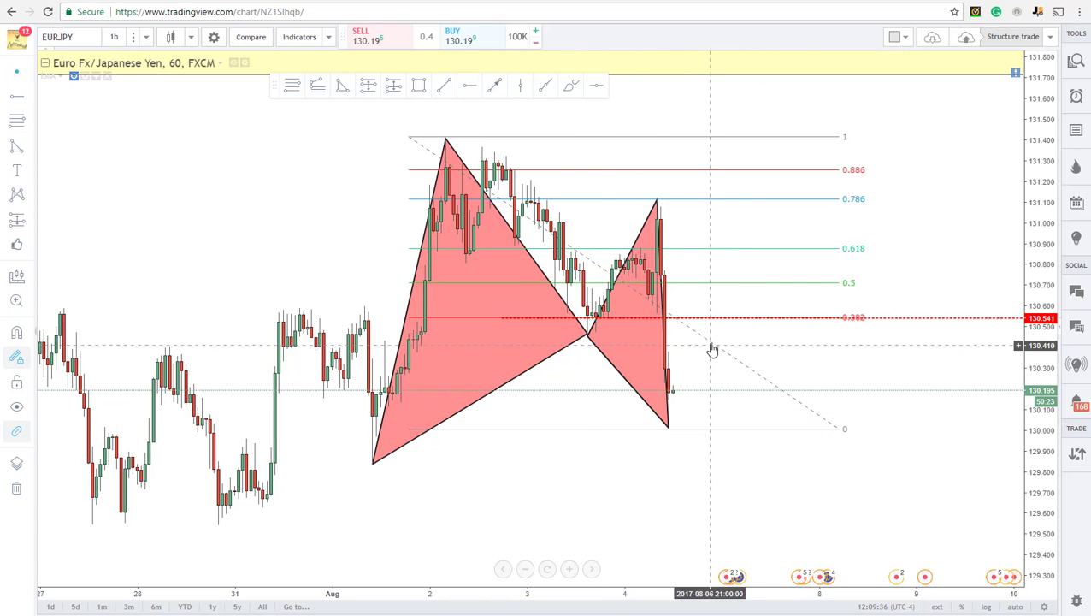
left_click(571, 88)
Step: Circle point B at the 0.382 level and sketch a projected price path with the brush
left_click_drag(579, 315, 586, 313)
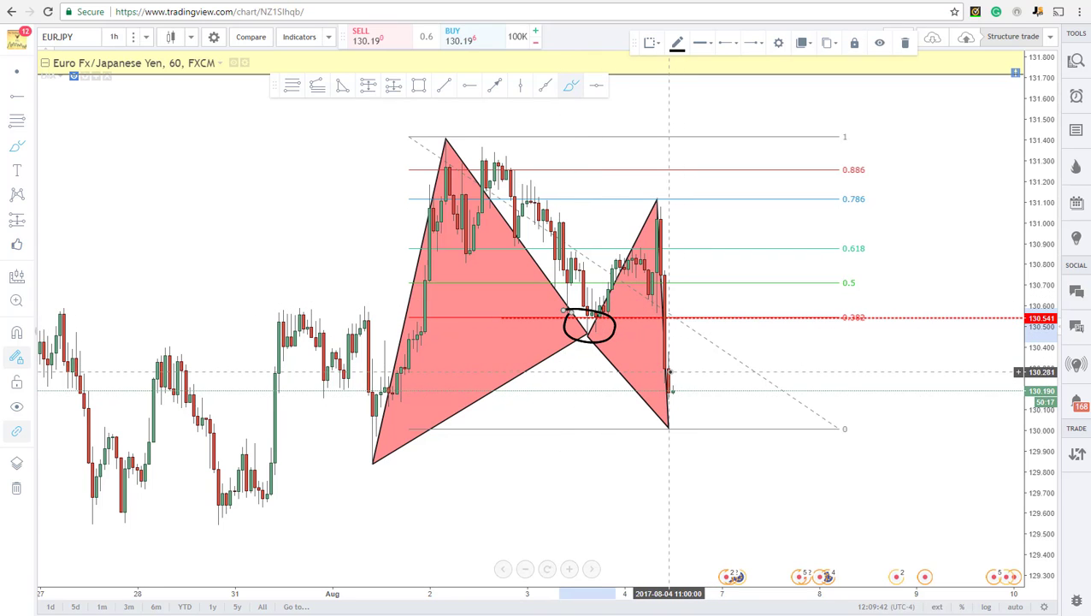
mouse_move(670, 368)
left_mouse_down()
mouse_move(675, 431)
mouse_move(729, 354)
left_mouse_up()
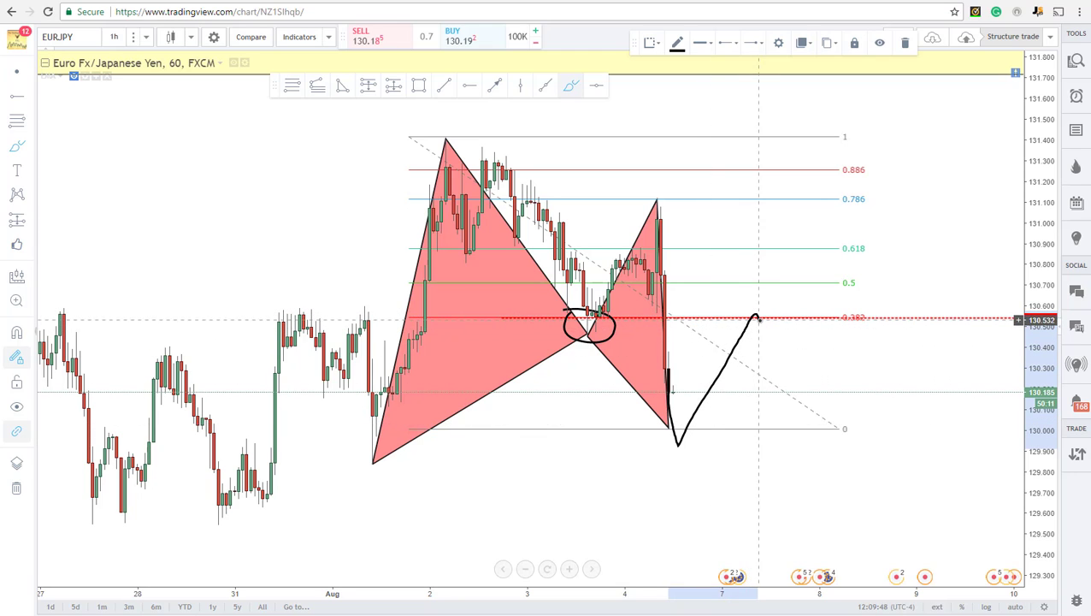
left_click_drag(582, 318, 694, 317)
left_click_drag(763, 316, 778, 316)
left_click_drag(566, 309, 633, 314)
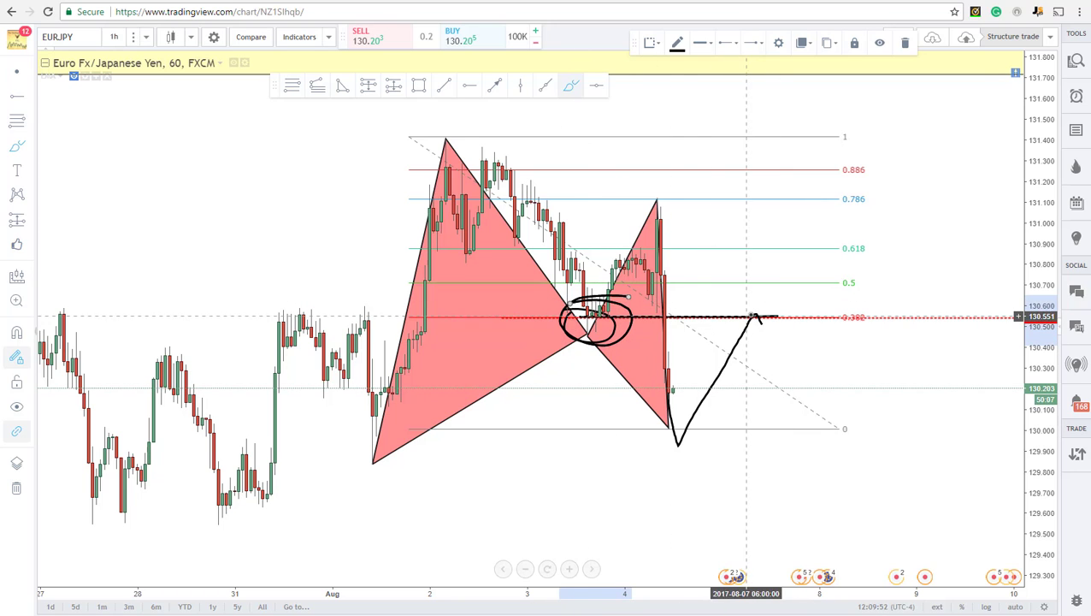
left_click_drag(778, 317, 815, 479)
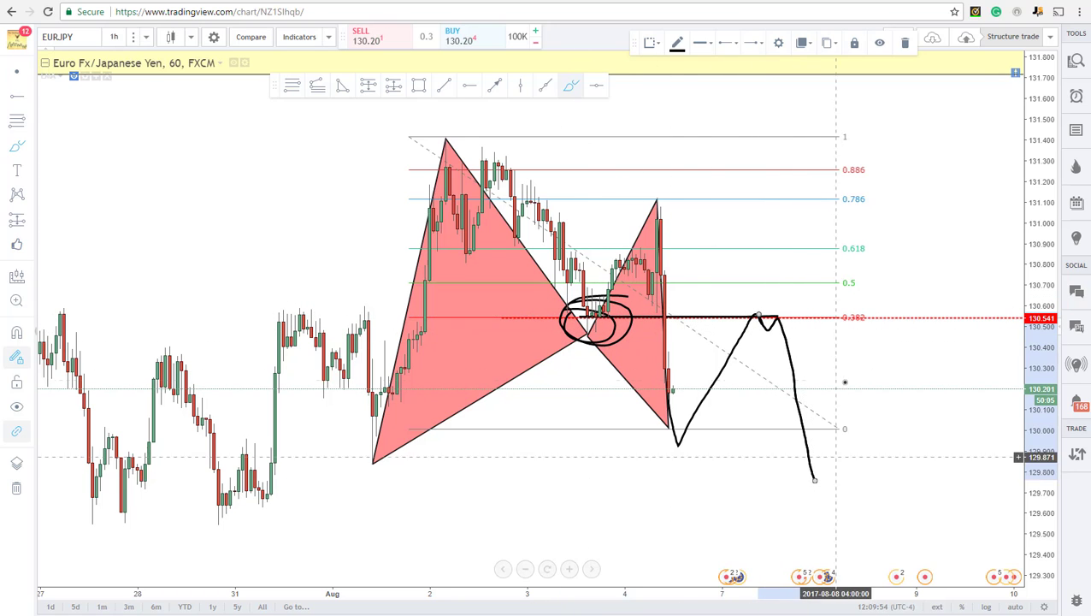
Step: Remove the falling, projected-path and horizontal brush strokes
right_click(794, 348)
left_click(817, 528)
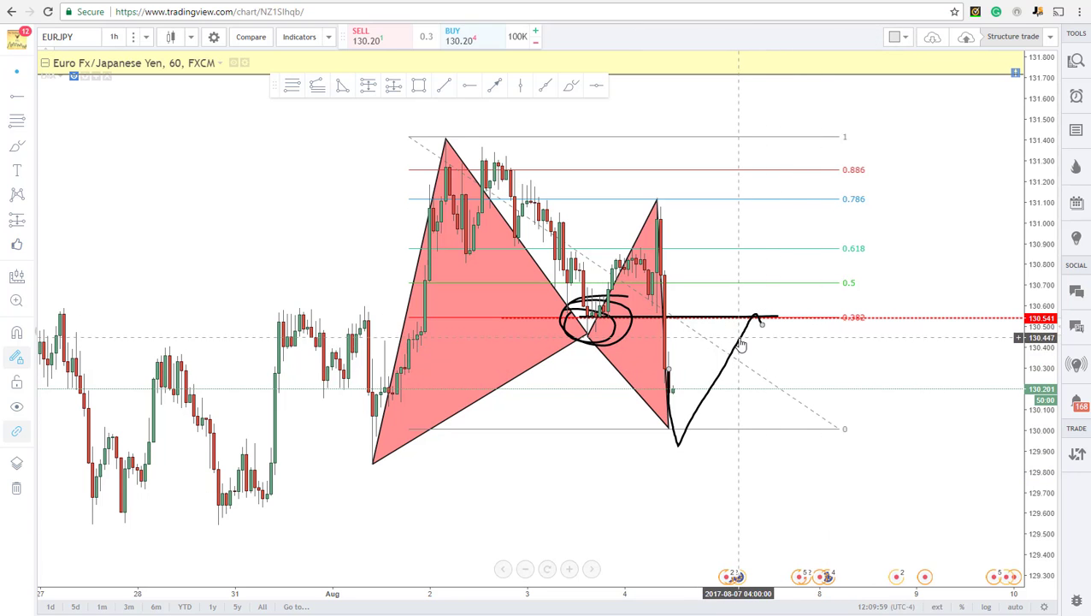
right_click(741, 344)
left_click(768, 523)
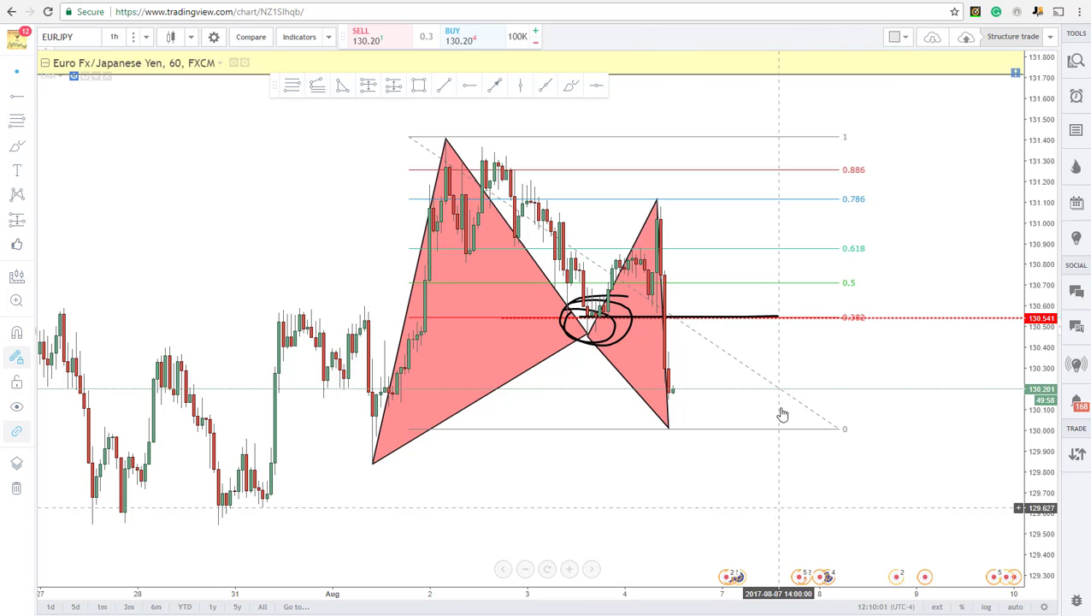
left_click(766, 322)
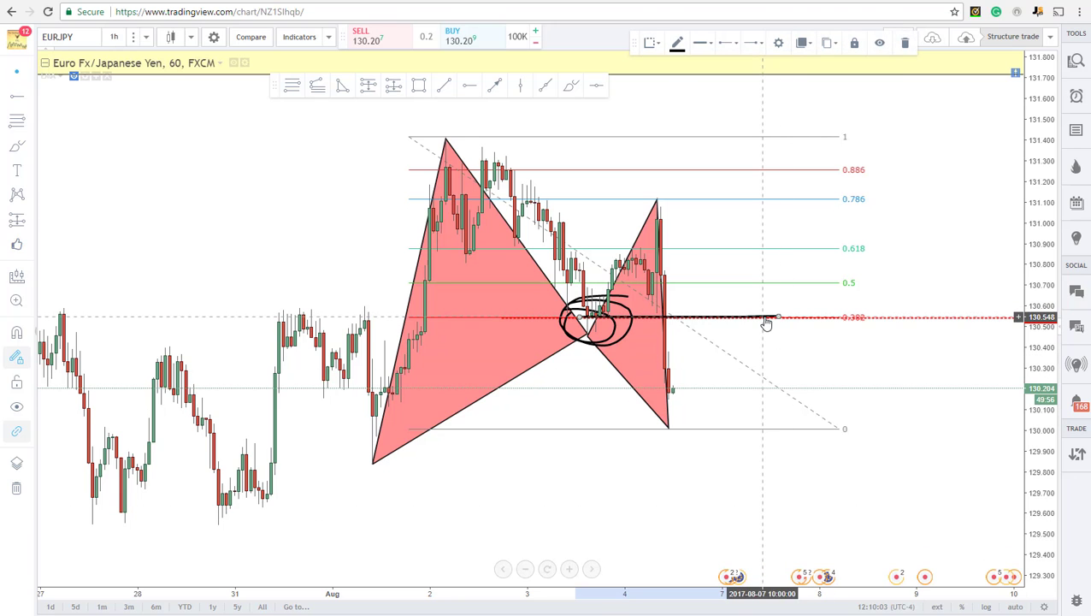
right_click(766, 321)
left_click(807, 501)
scroll(827, 438, "down", 2)
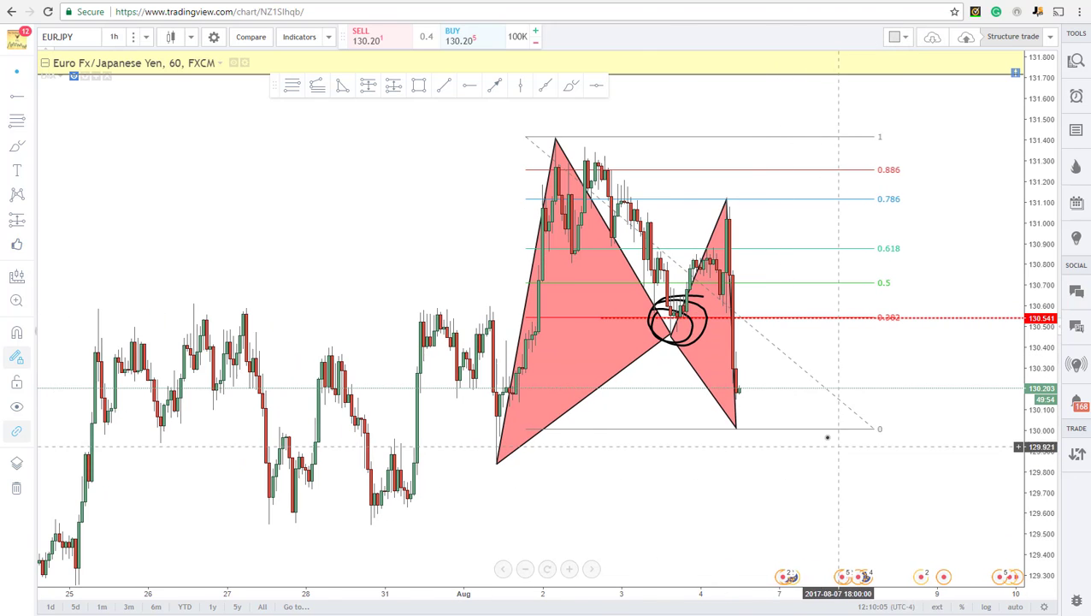
Step: Delete the extra scribble over the circle and pan the chart left to free space
left_click(682, 301)
right_click(682, 300)
left_click(741, 480)
left_click_drag(755, 491, 522, 102)
Step: Draw the green target rectangle from 130.000 up to about 131.711
left_click(419, 85)
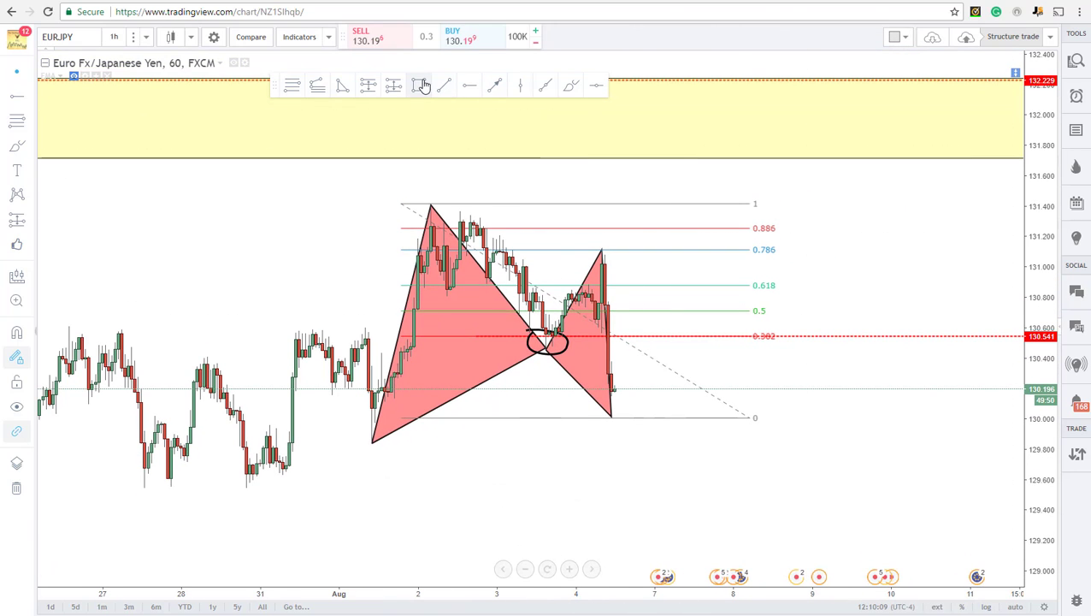
left_click_drag(657, 419, 706, 159)
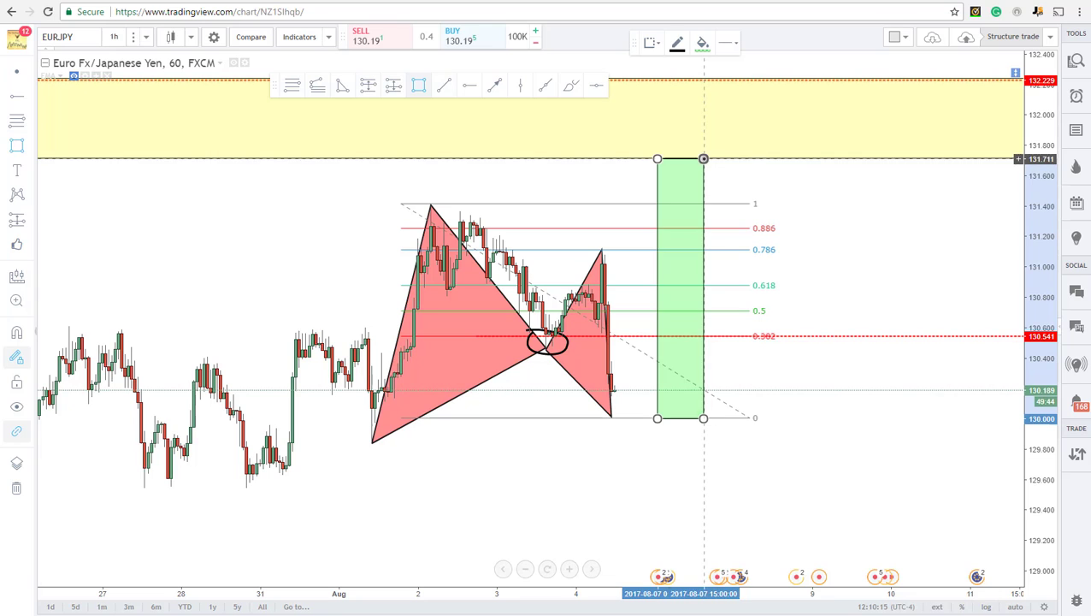
left_click(830, 204)
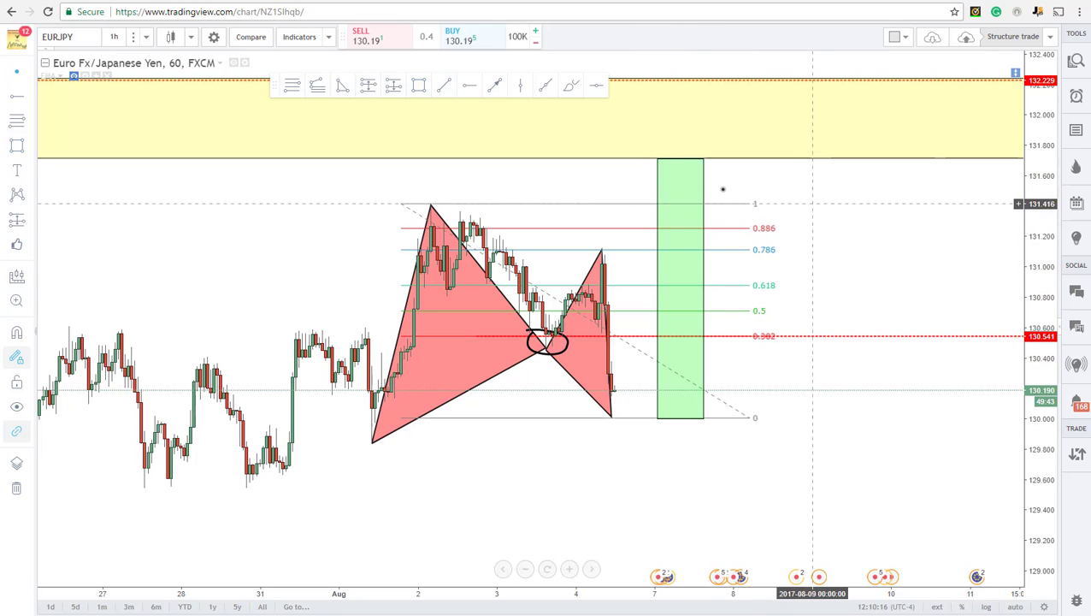
Step: Draw a light red stop rectangle below it down to about 129.423
left_click(419, 84)
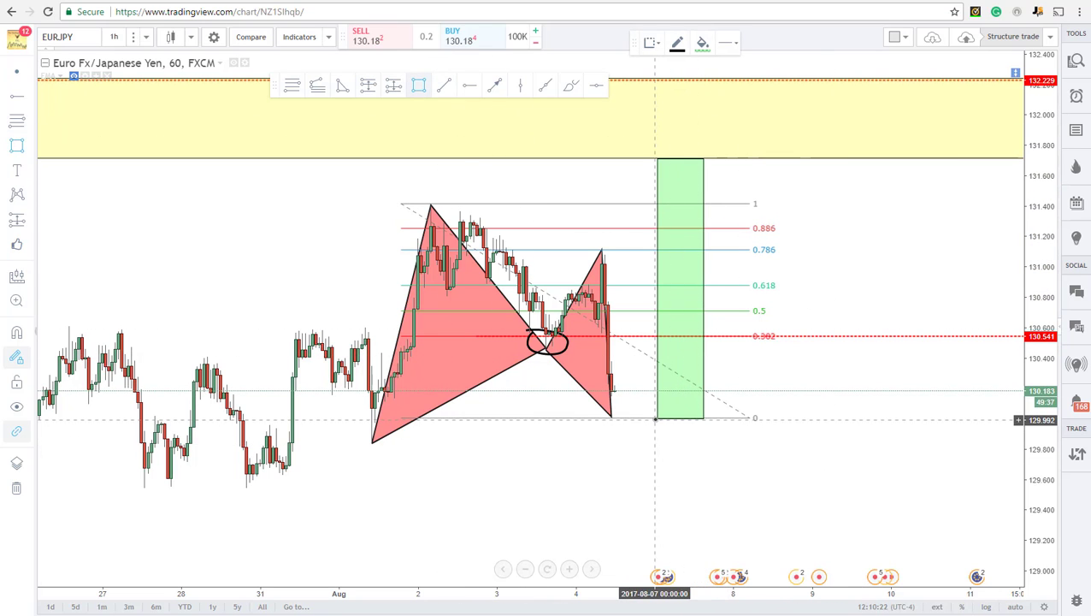
left_click_drag(656, 418, 703, 506)
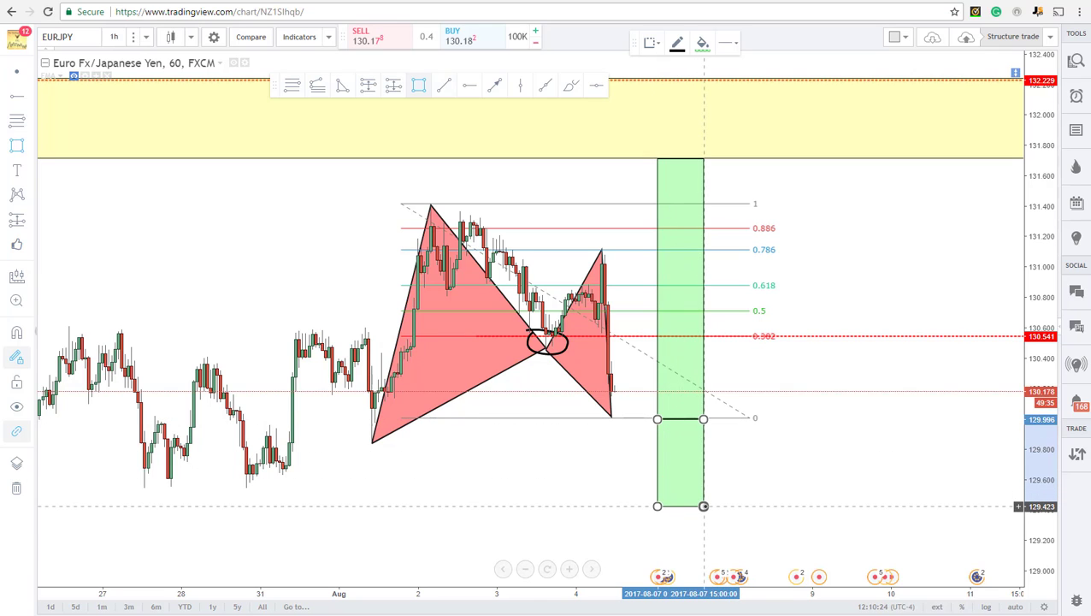
left_click(705, 44)
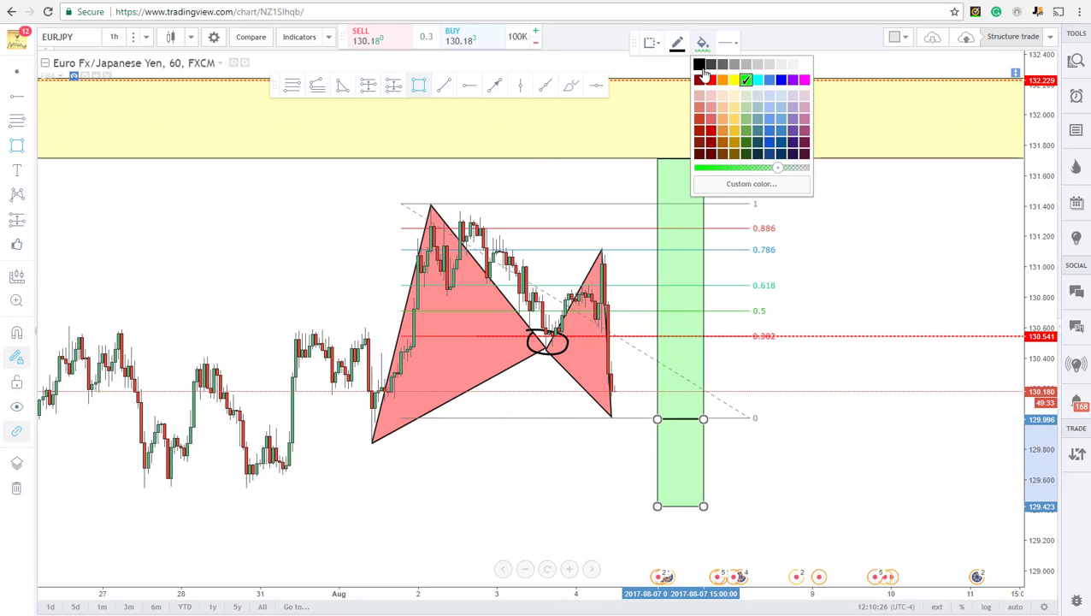
left_click(700, 80)
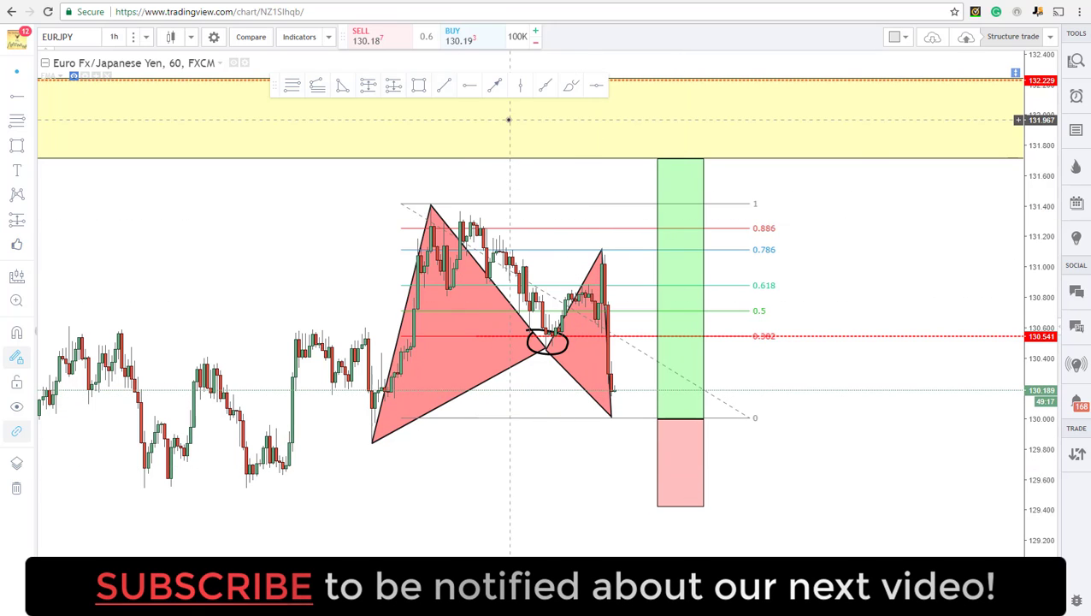
Step: Draw a short trend line from the D point down to just below 130.000
left_click(444, 84)
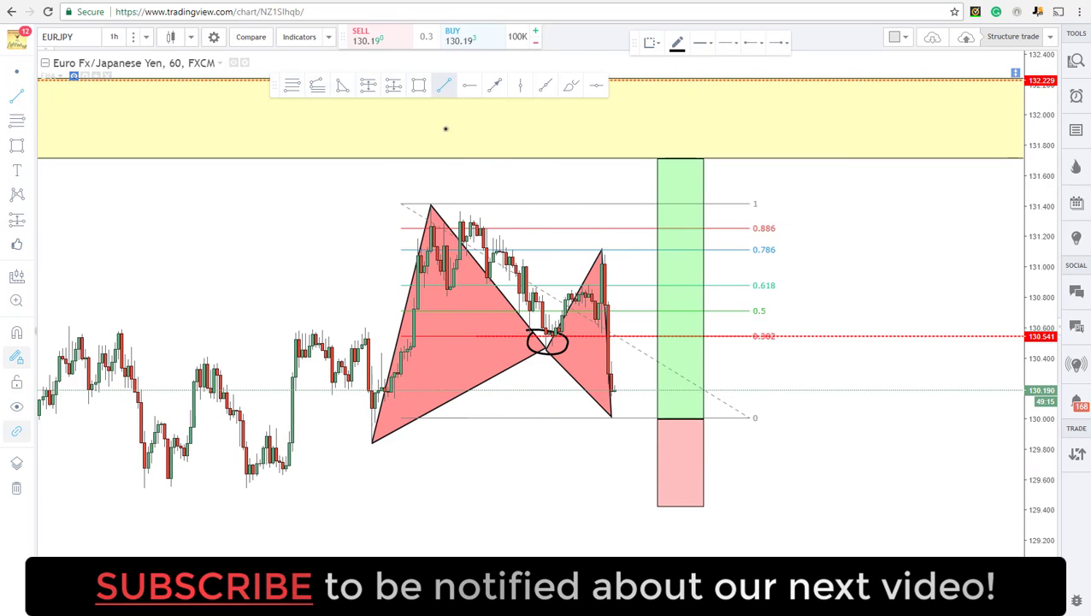
left_click(614, 389)
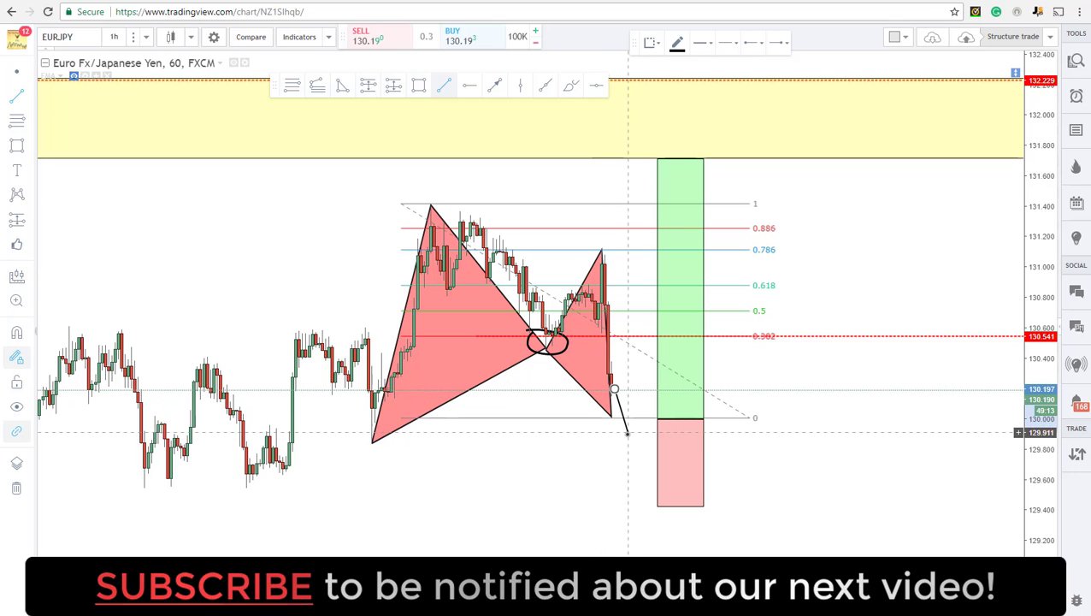
left_click(627, 433)
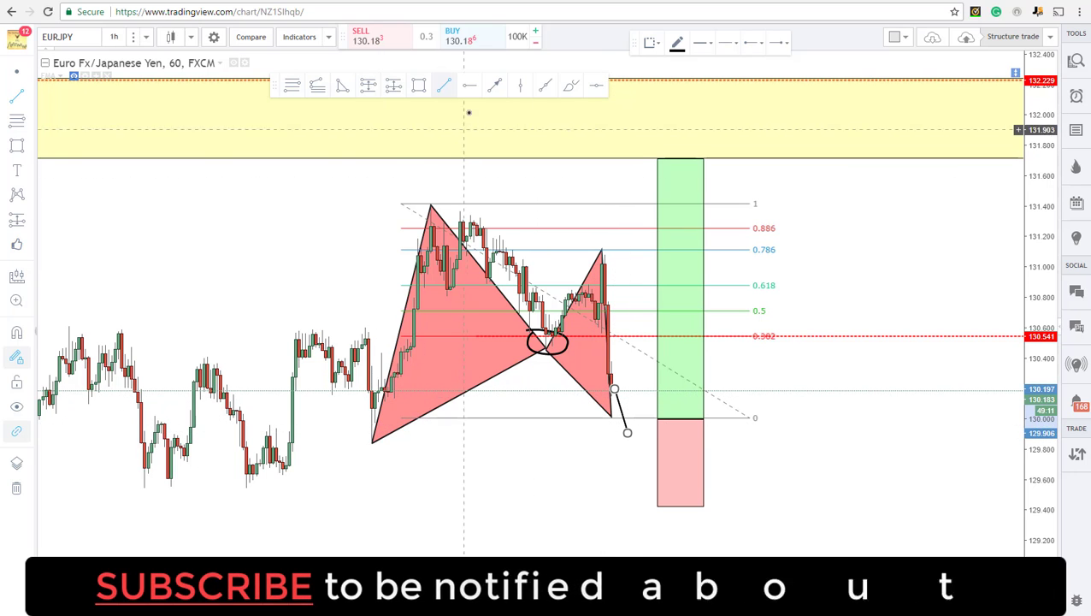
Step: Draw a horizontal trend line at about 129.834 under the X low
left_click(329, 444)
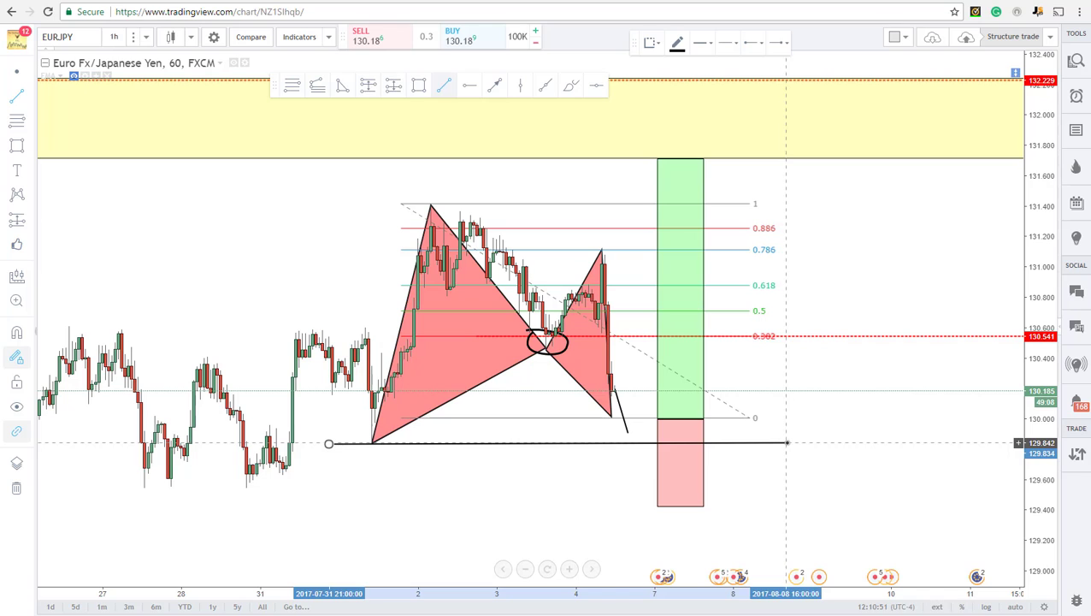
left_click(785, 443)
left_click(326, 444)
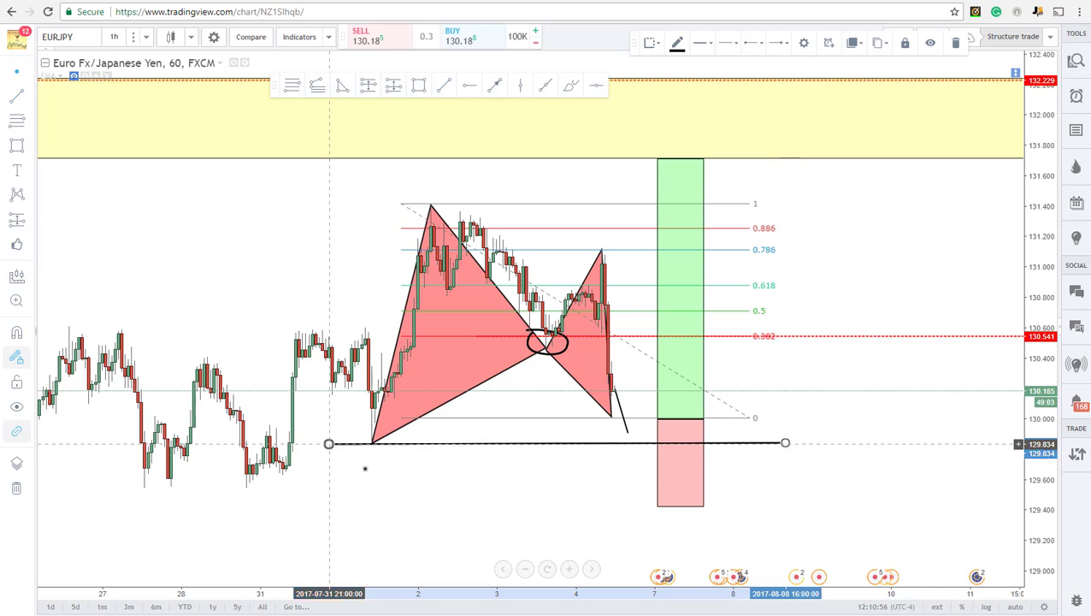
left_click(455, 497)
left_click_drag(815, 486, 796, 492)
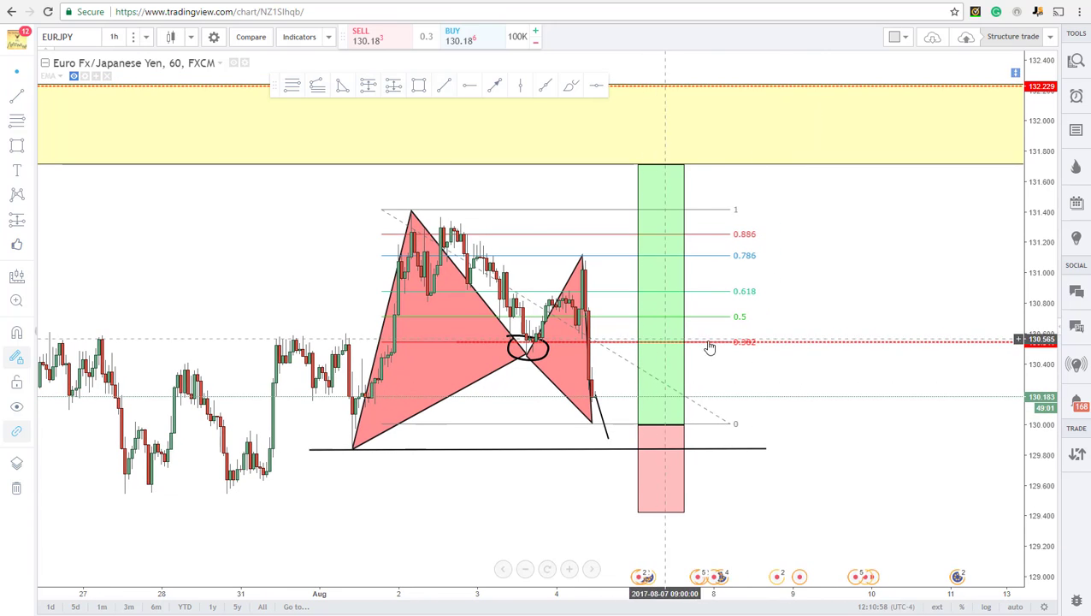